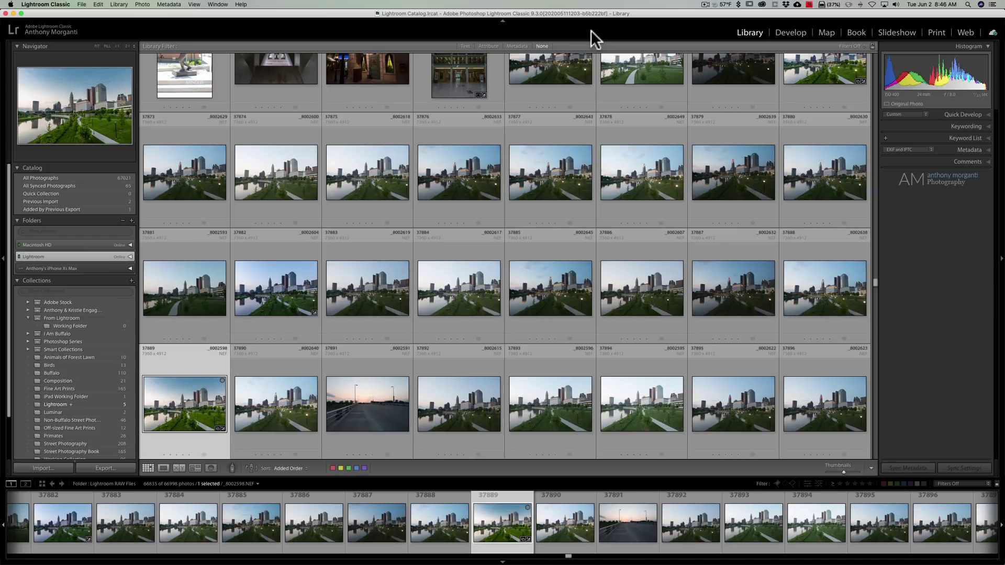
- Open the Lightroom collection with its three skyline shots, colour bars and portrait
scroll(536, 174, "down", 3)
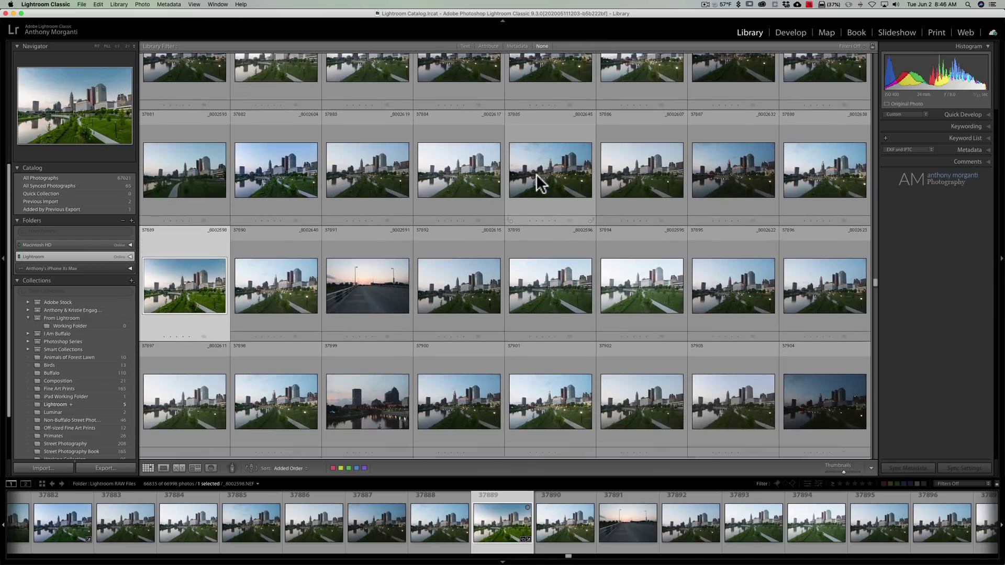
scroll(539, 183, "down", 3)
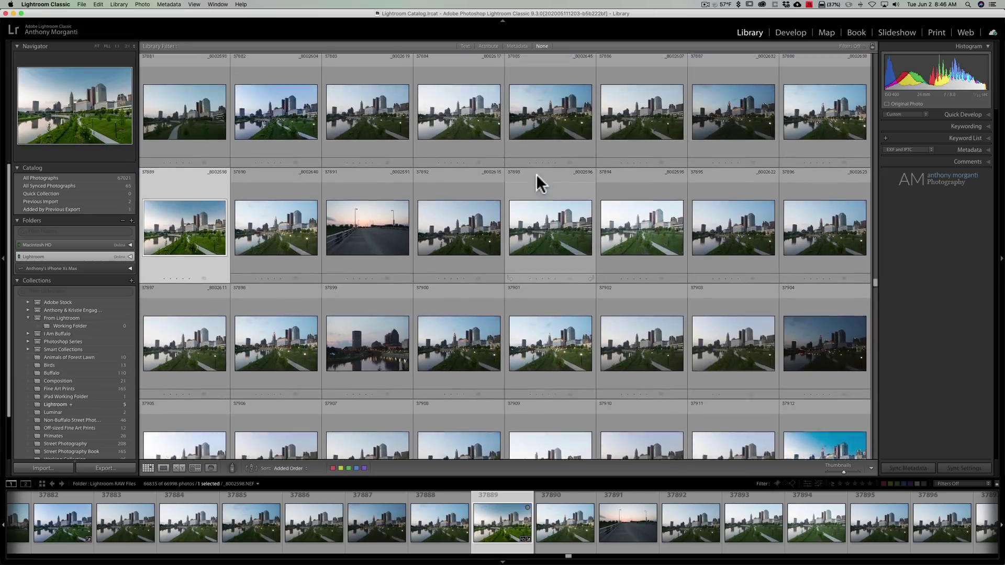
scroll(536, 174, "up", 4)
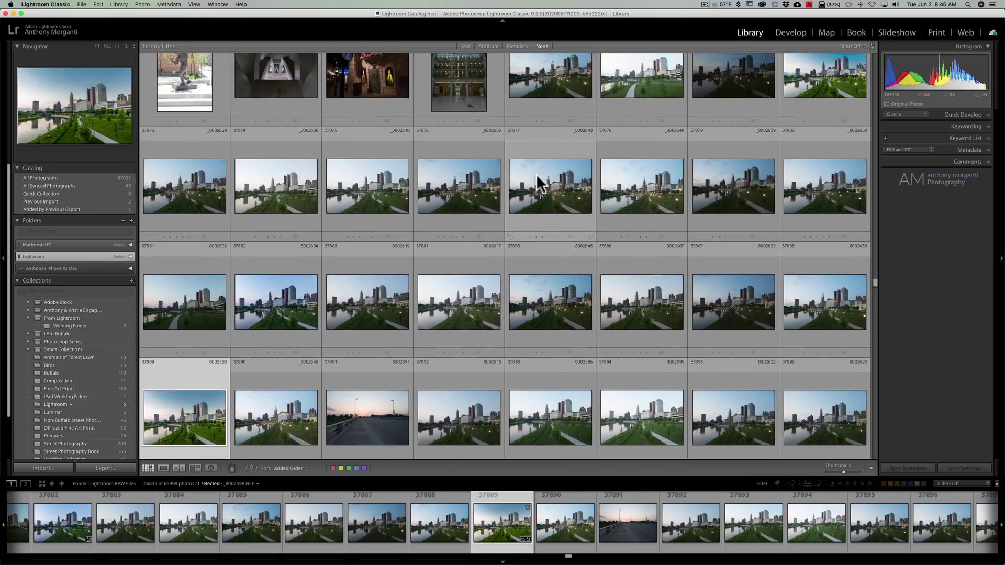
scroll(538, 183, "down", 3)
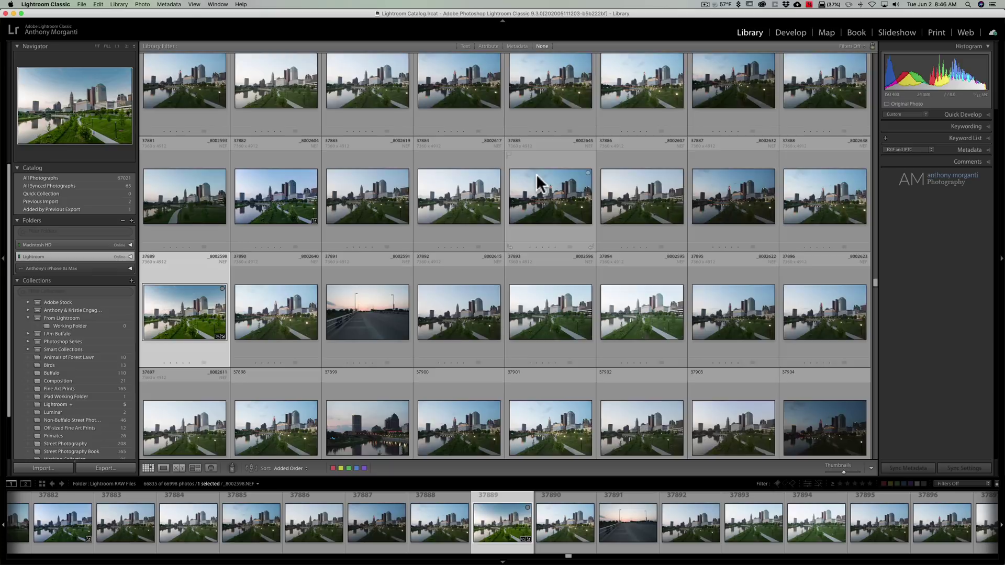
scroll(536, 173, "down", 1)
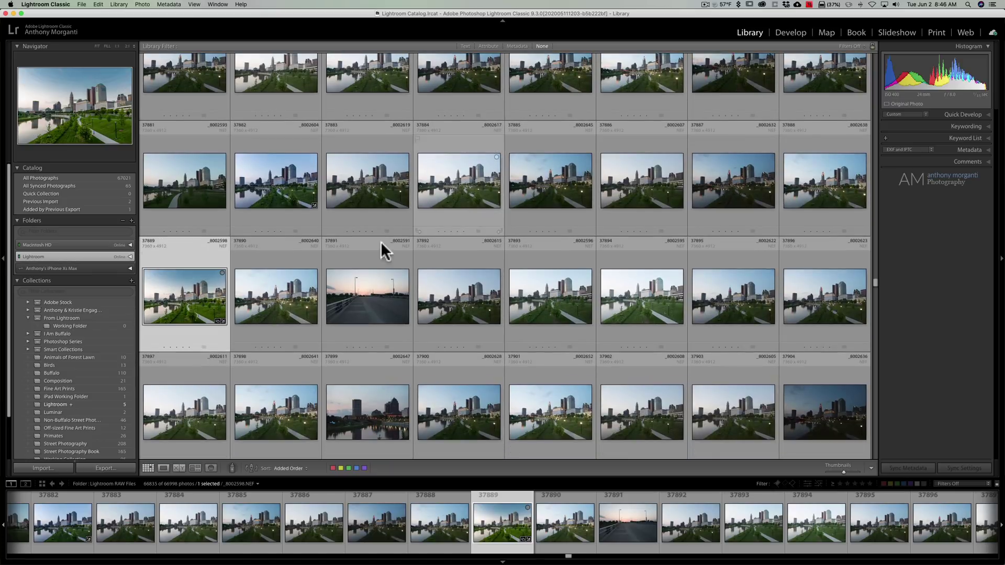
left_click(65, 404)
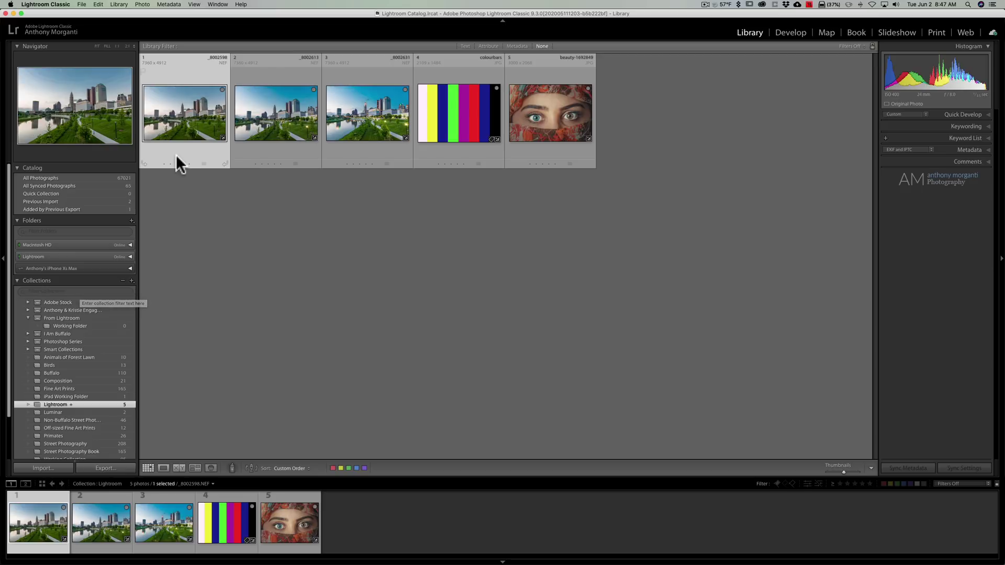
- Open the skyline photo in Develop, drop Exposure to -5.00, then raise it back near -0.70
left_click(790, 37)
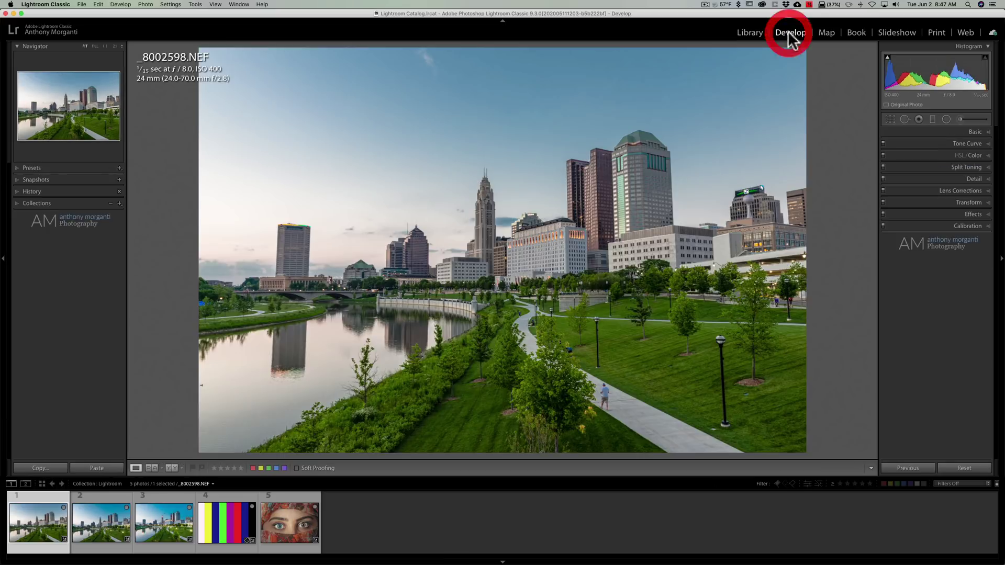
left_click(977, 133)
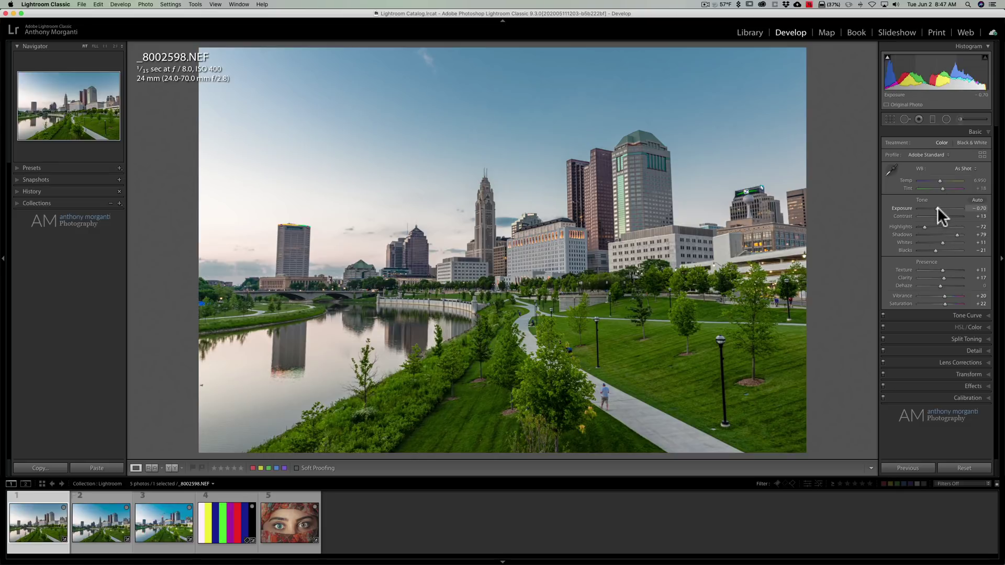
left_click_drag(937, 208, 919, 208)
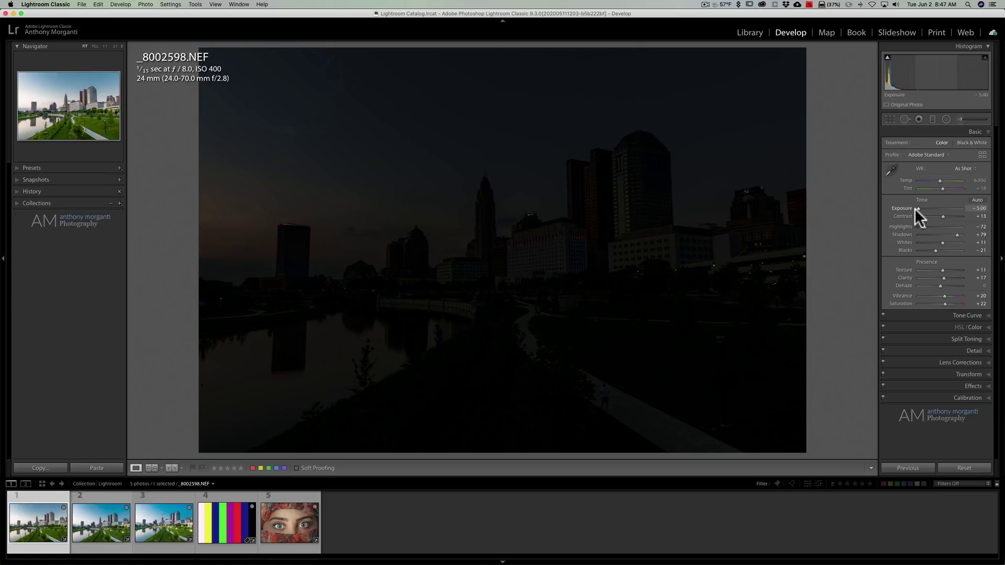
left_click(916, 209)
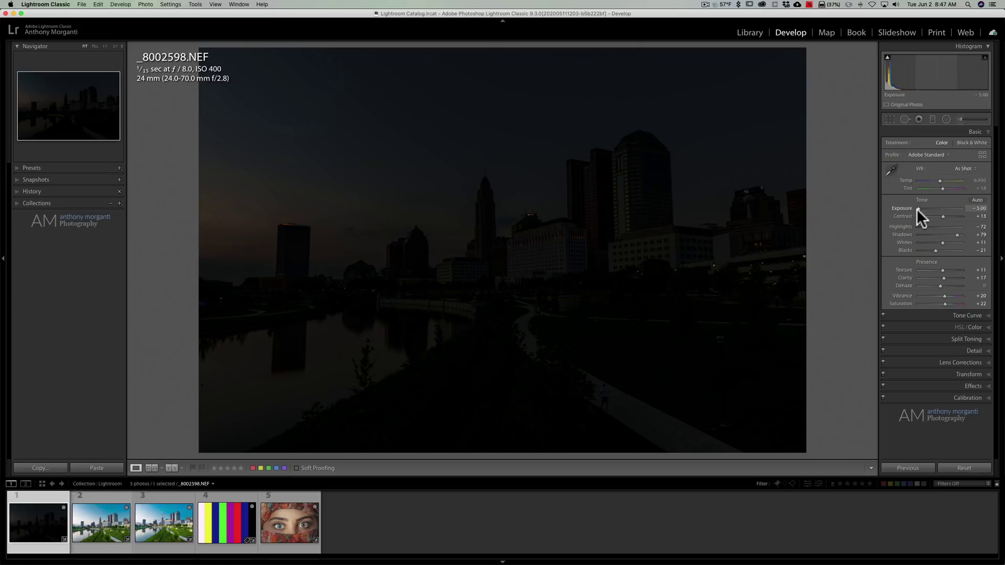
left_click_drag(918, 207, 937, 207)
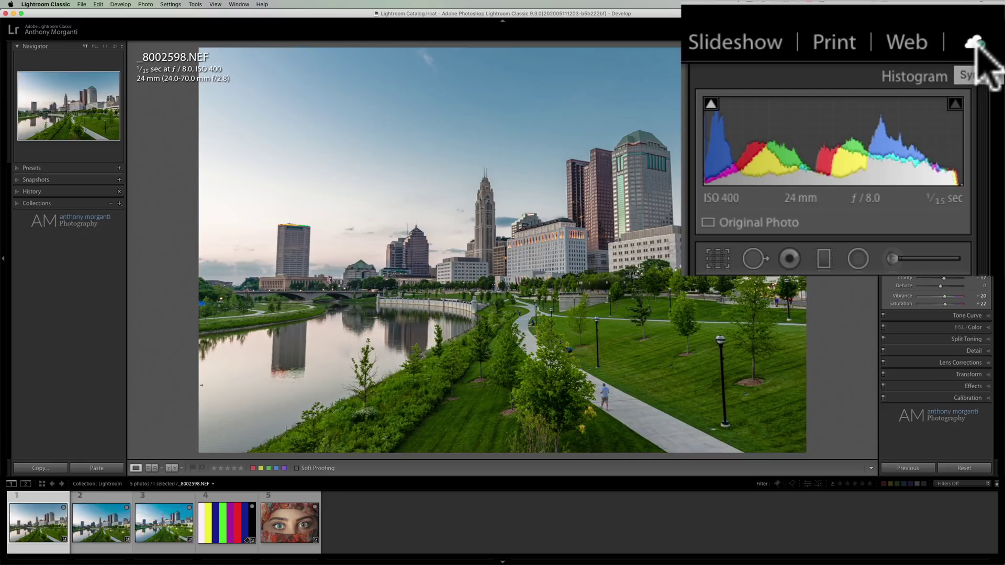
- View and close the cloud sync status, then collapse the Basic panel
left_click(981, 43)
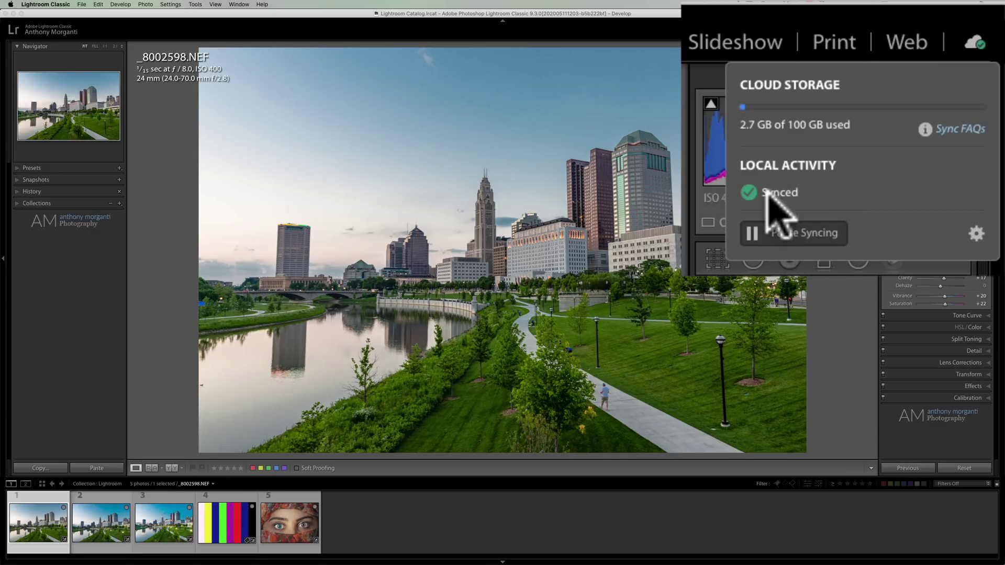
left_click(976, 45)
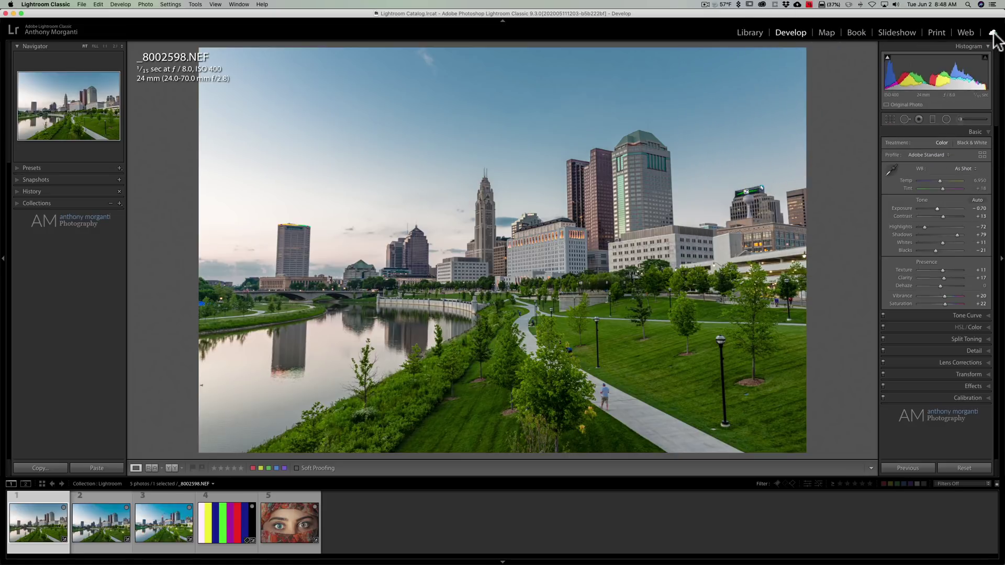
left_click(972, 132)
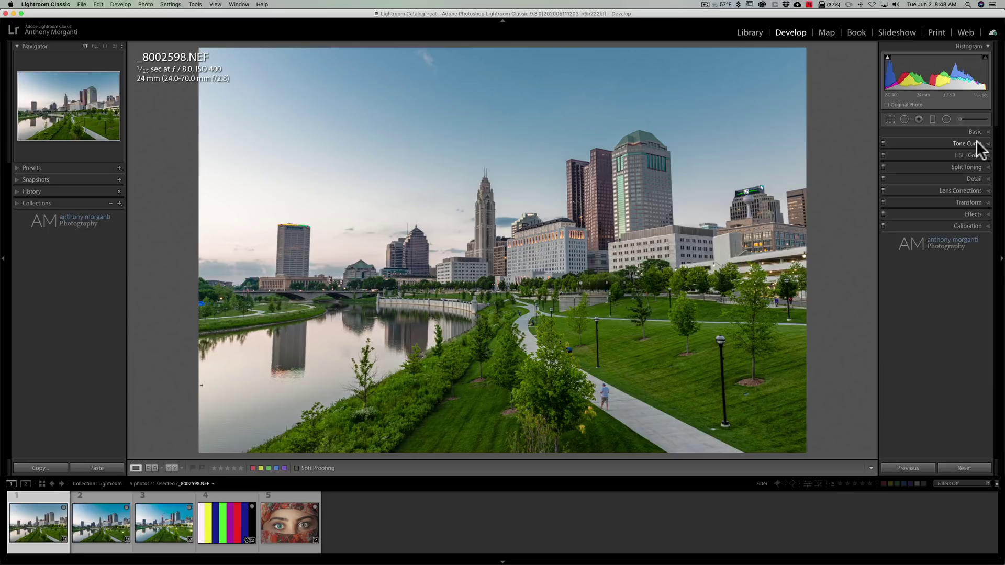
- Expand Tone Curve and view the point curve's red, green and blue channels, ending on RGB
left_click(977, 143)
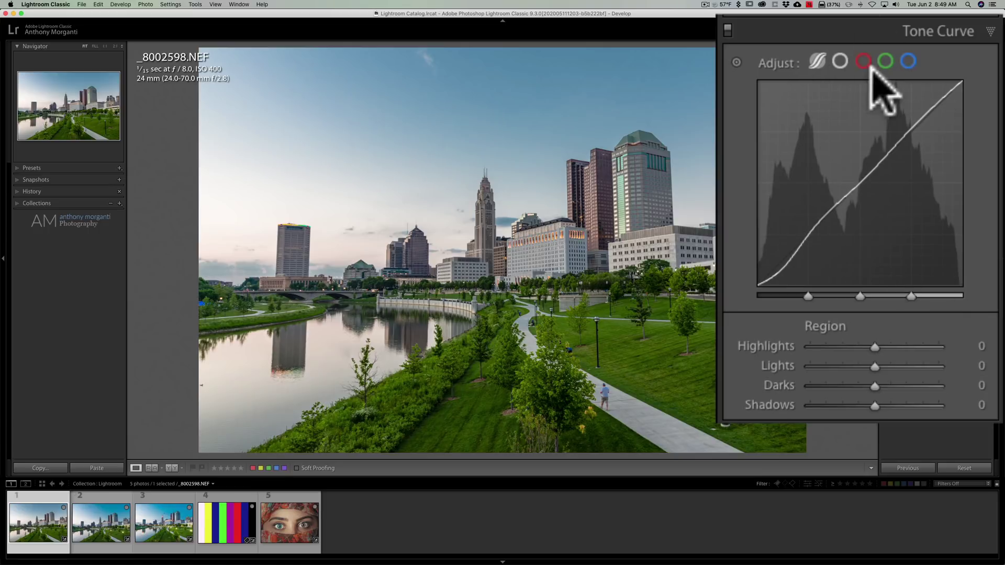
left_click(814, 60)
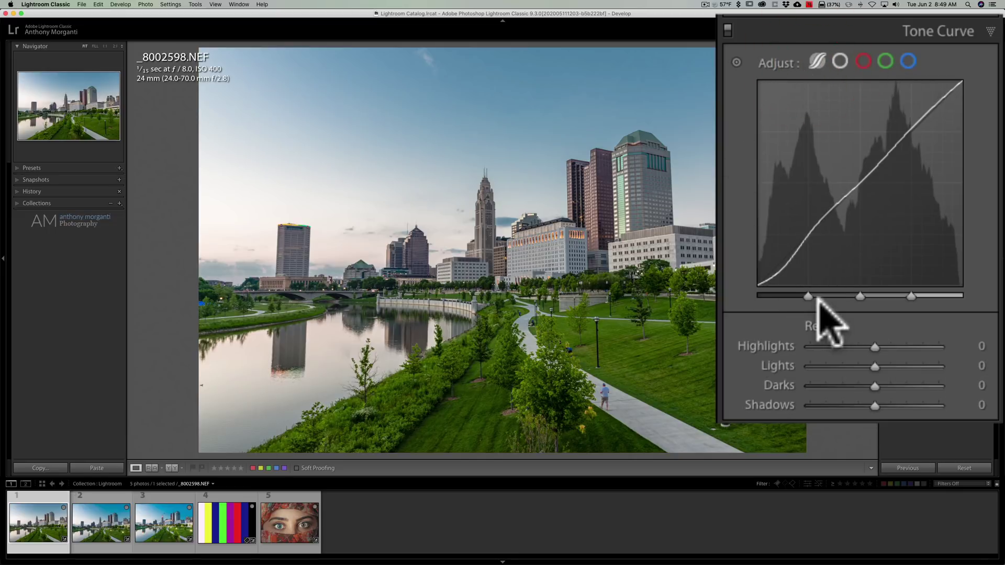
left_click(840, 61)
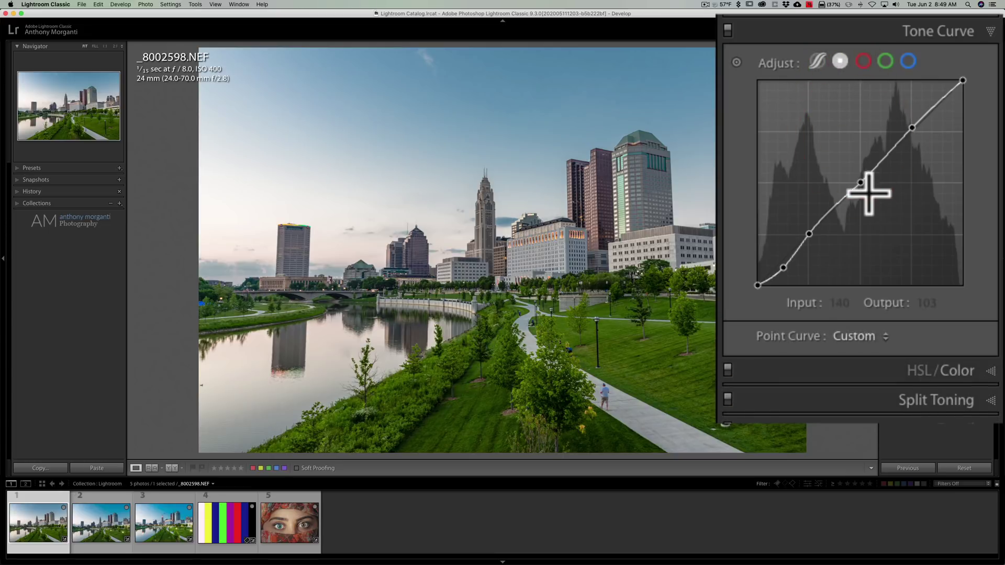
left_click(866, 61)
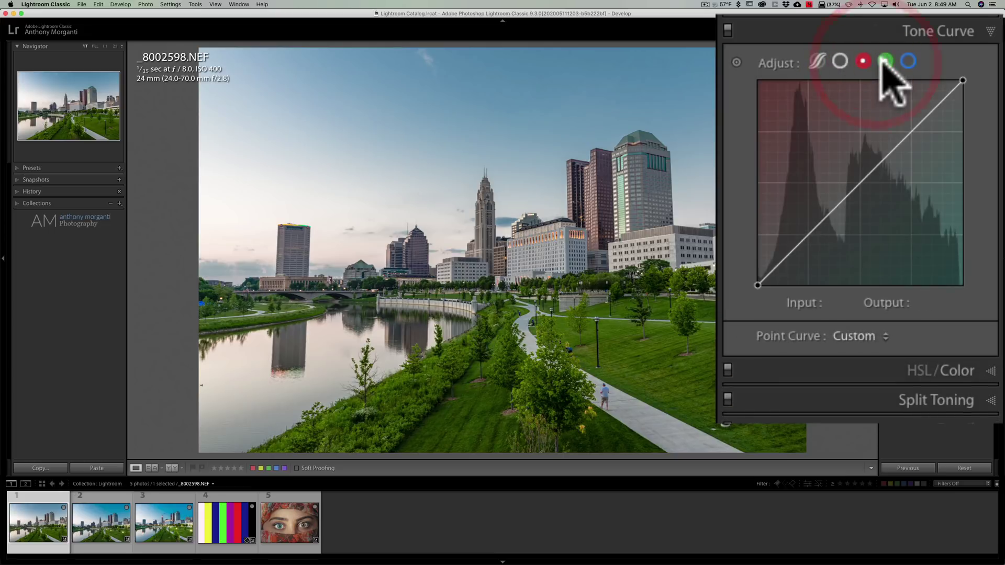
left_click(886, 62)
left_click(908, 62)
left_click(840, 60)
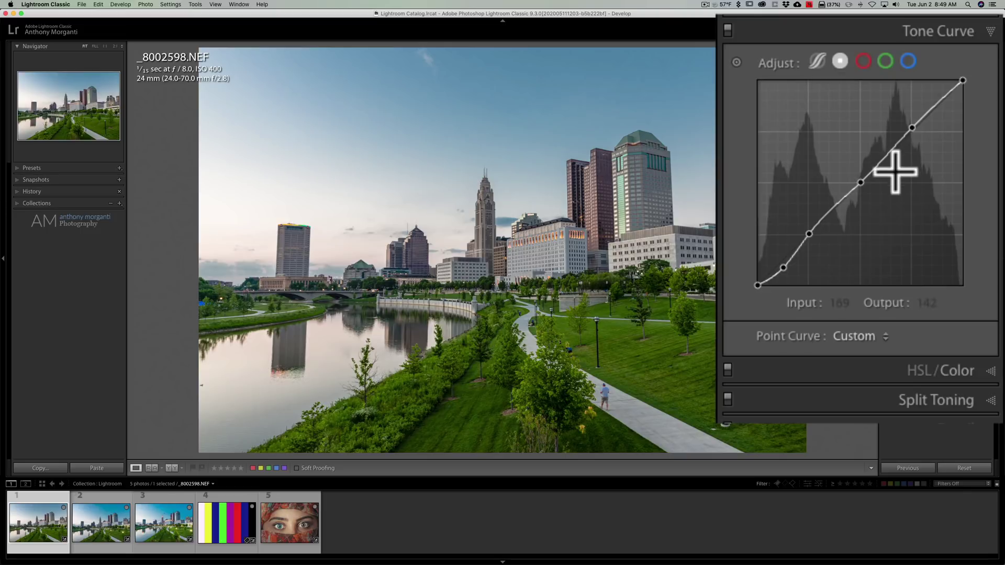
- Add a tone curve control point and set it to Input 71, Output 65
left_click(862, 183)
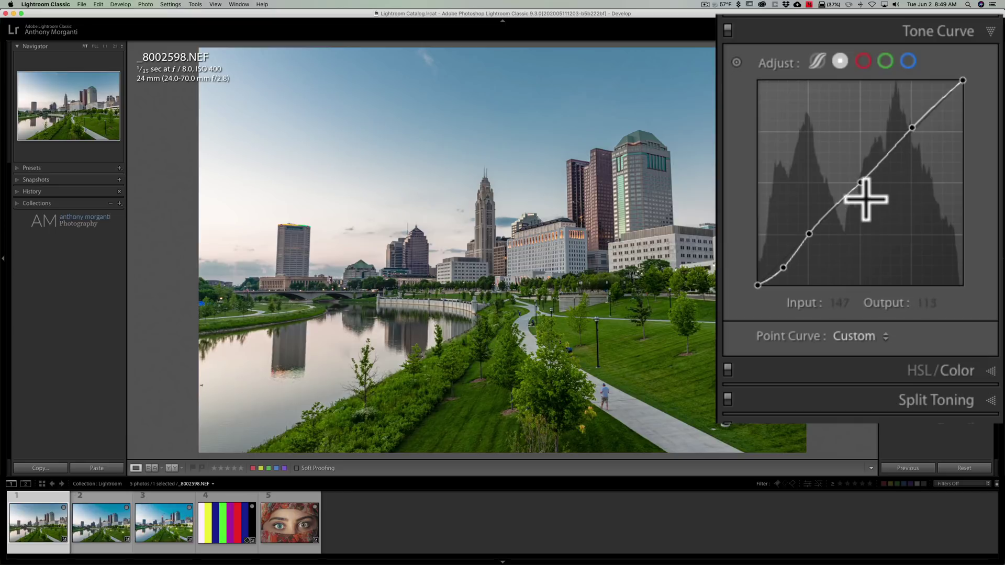
left_click(809, 234)
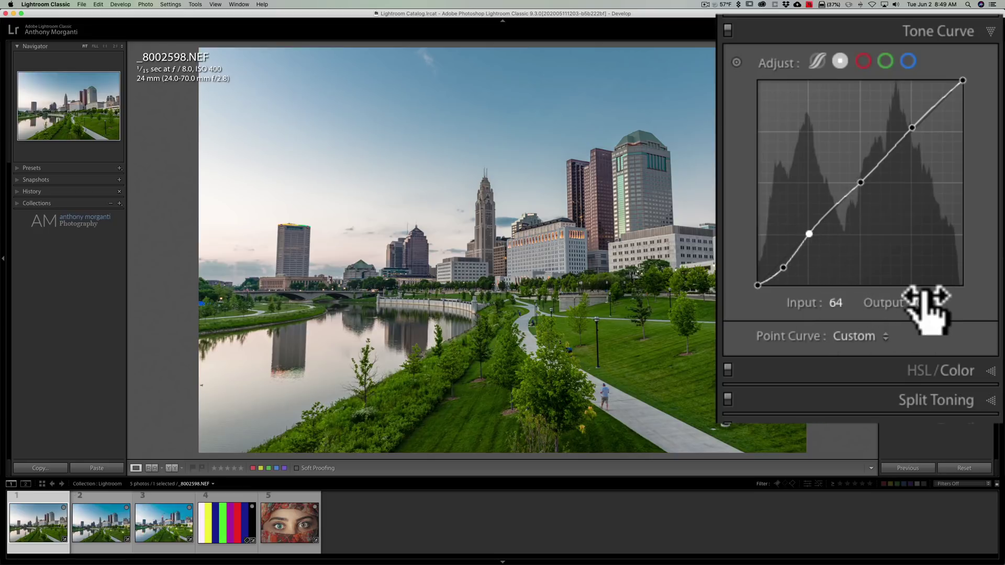
left_click(840, 303)
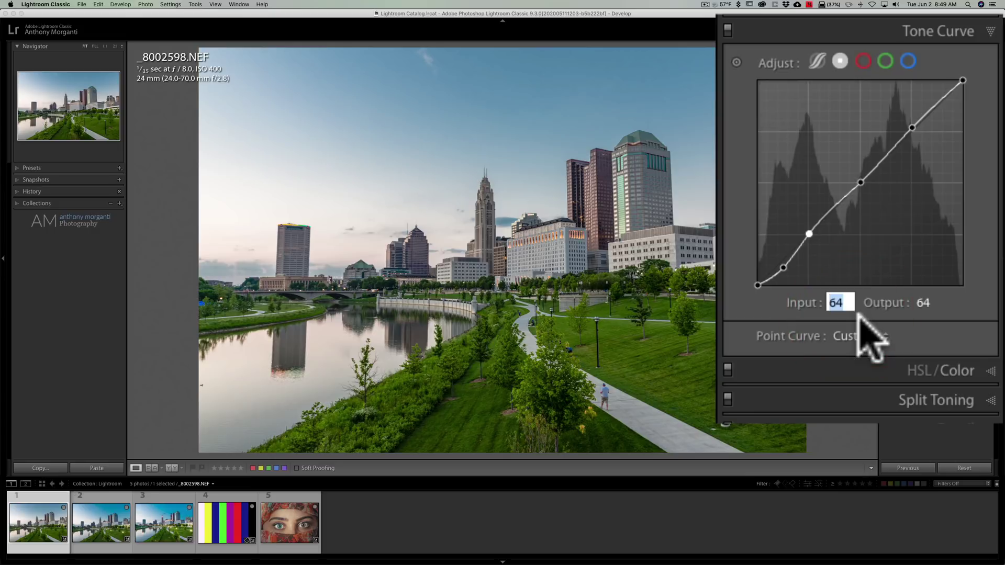
left_click(796, 302)
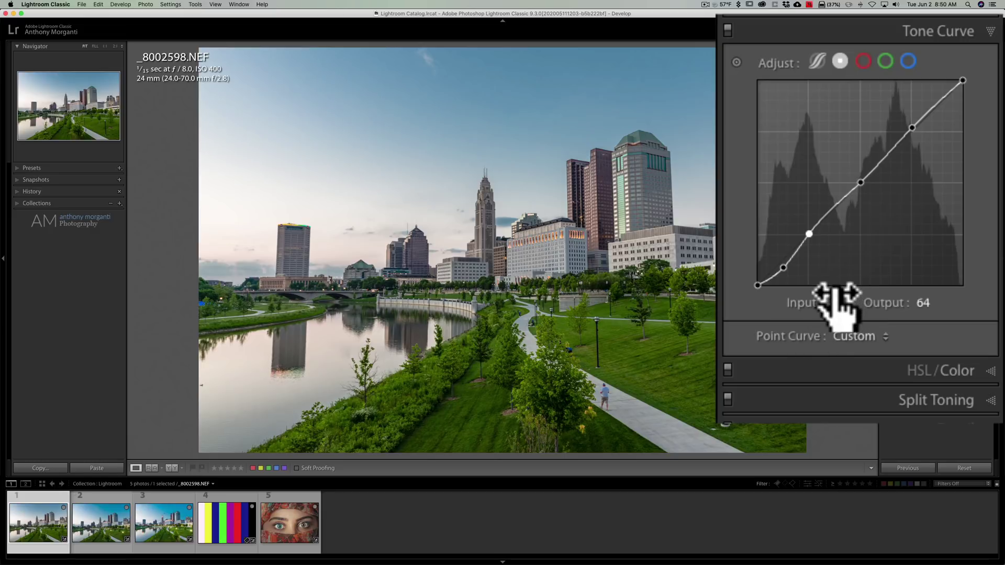
left_click_drag(838, 309, 843, 304)
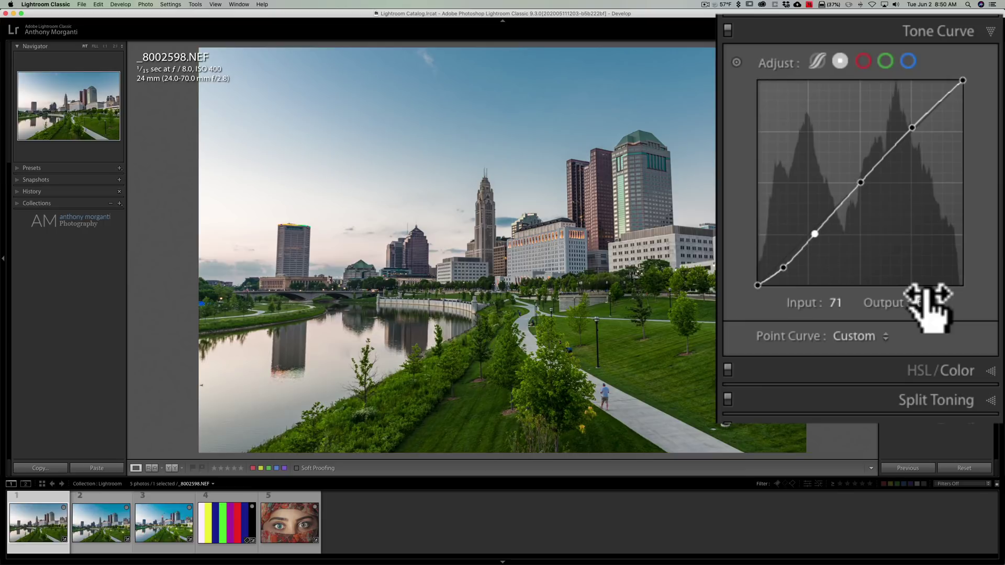
left_click_drag(927, 307, 927, 307)
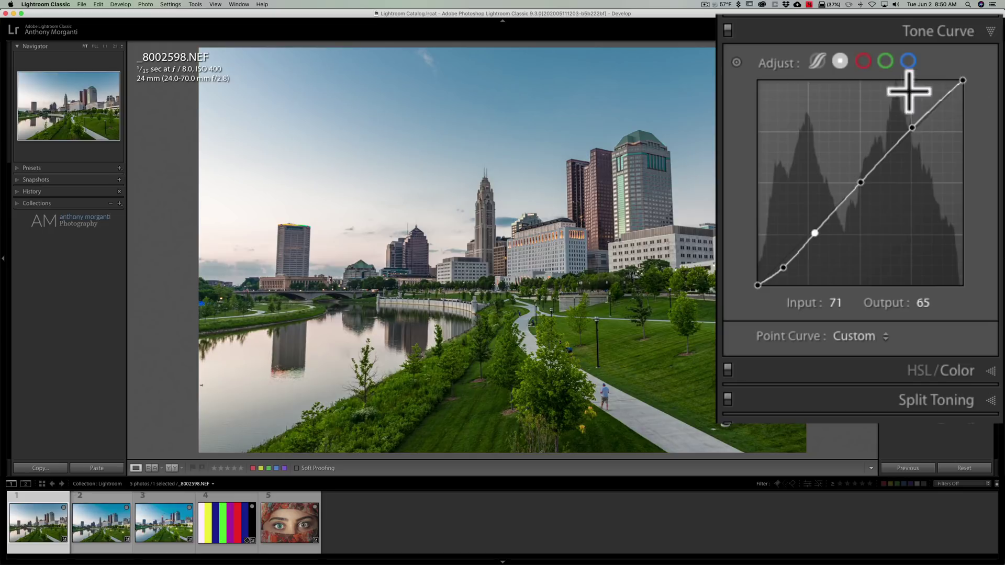
- Inspect the curve's right-click options, switch to the parametric curve, then collapse Tone Curve
right_click(848, 135)
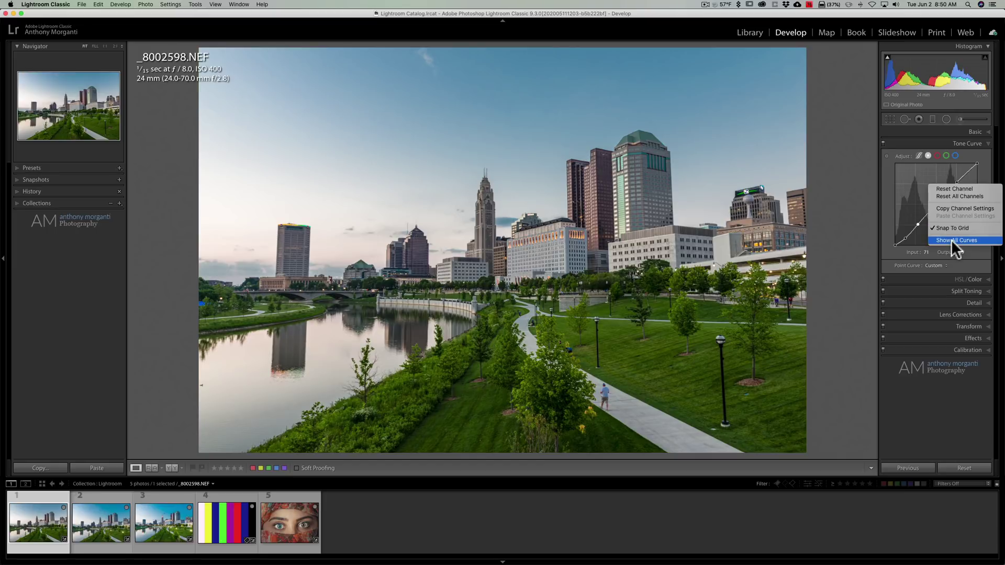
left_click(917, 173)
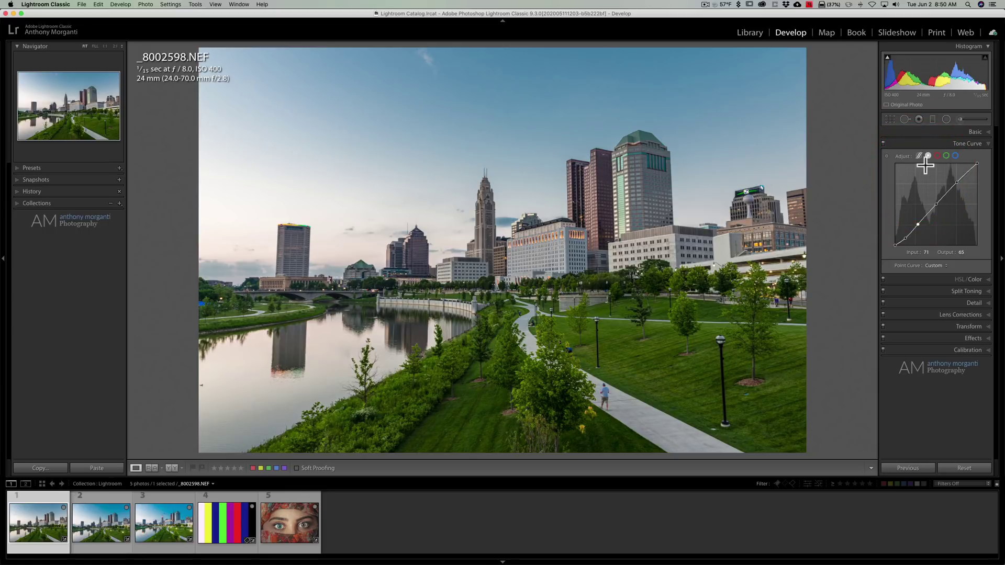
left_click(918, 155)
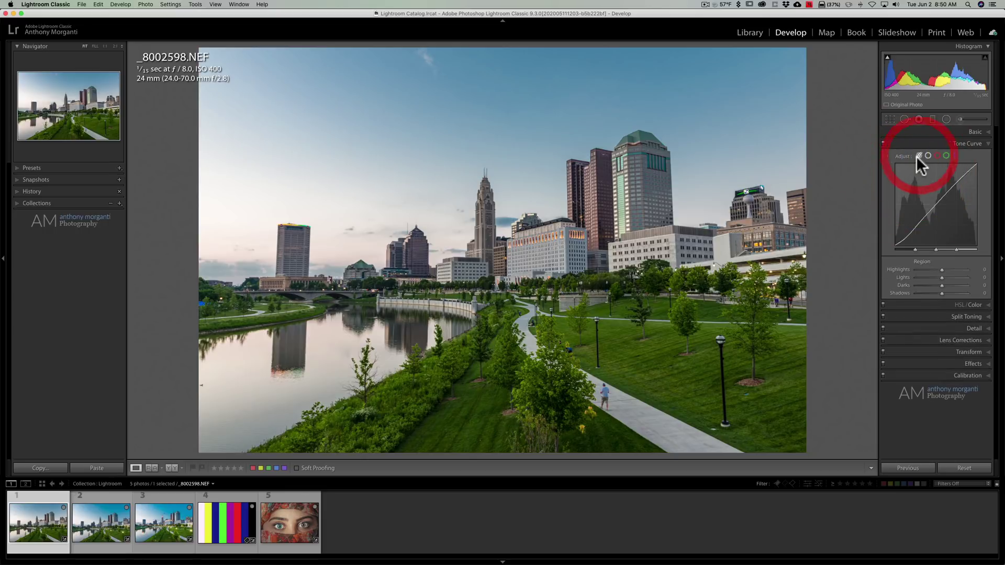
right_click(928, 184)
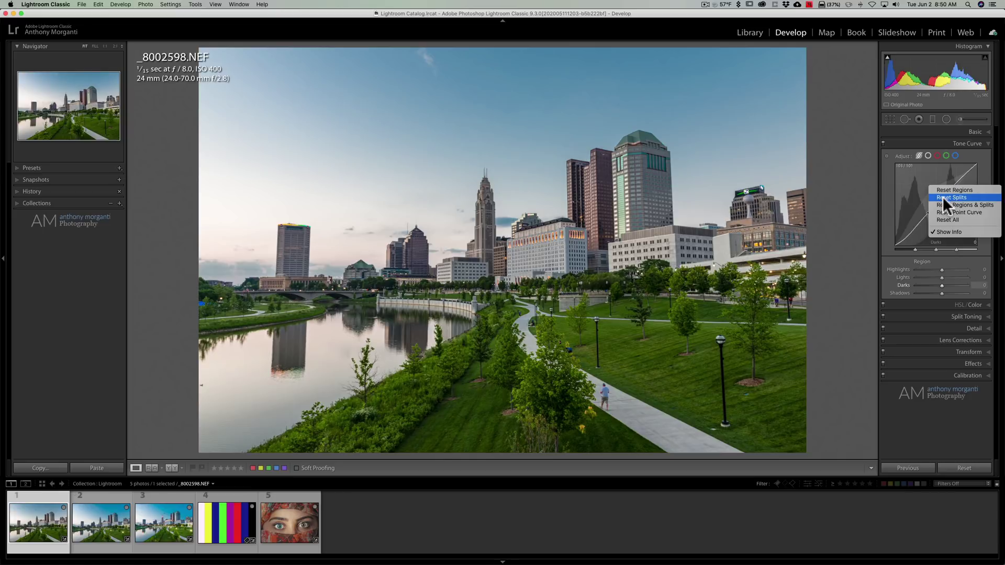
left_click(902, 194)
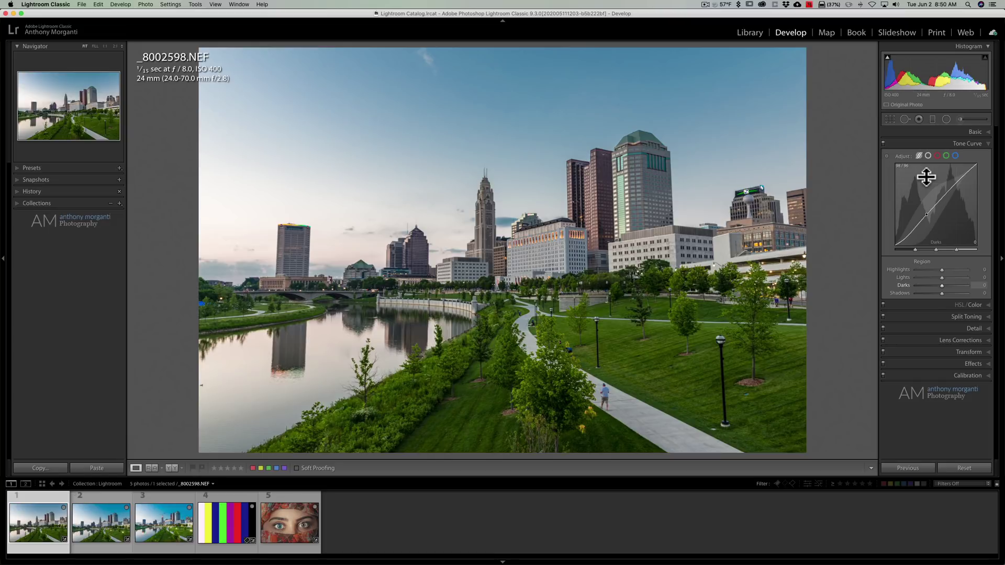
left_click(969, 143)
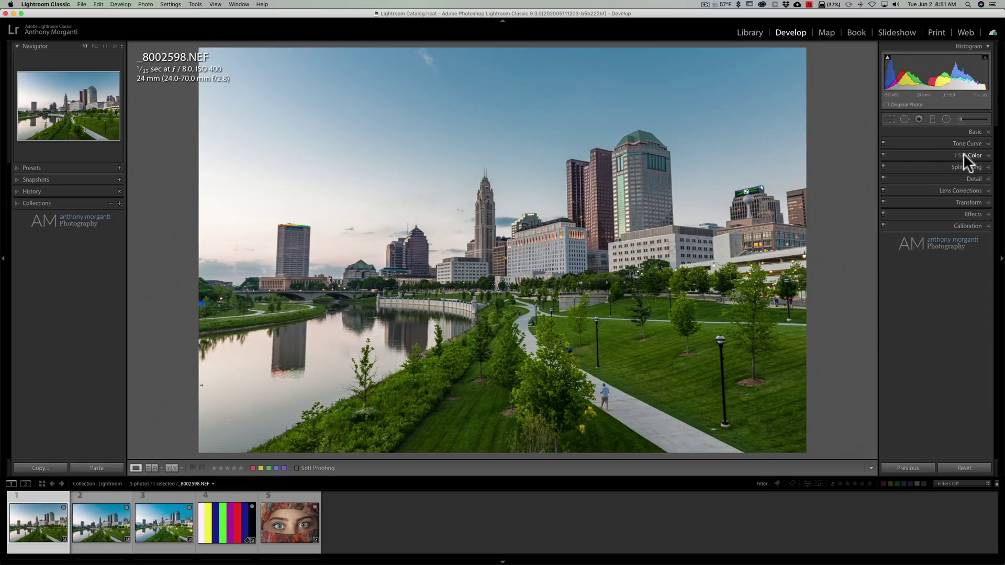
left_click(961, 154)
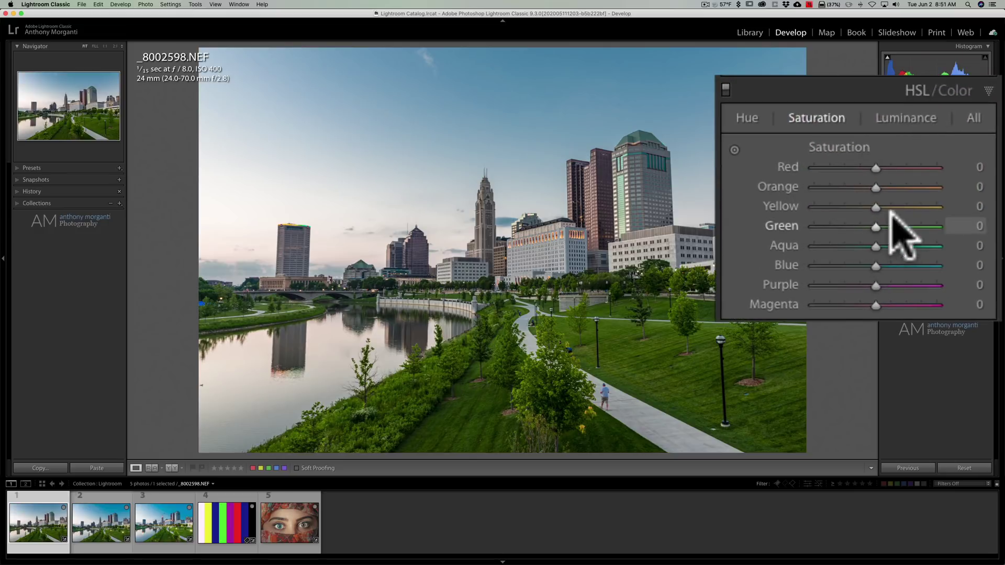
left_click(959, 89)
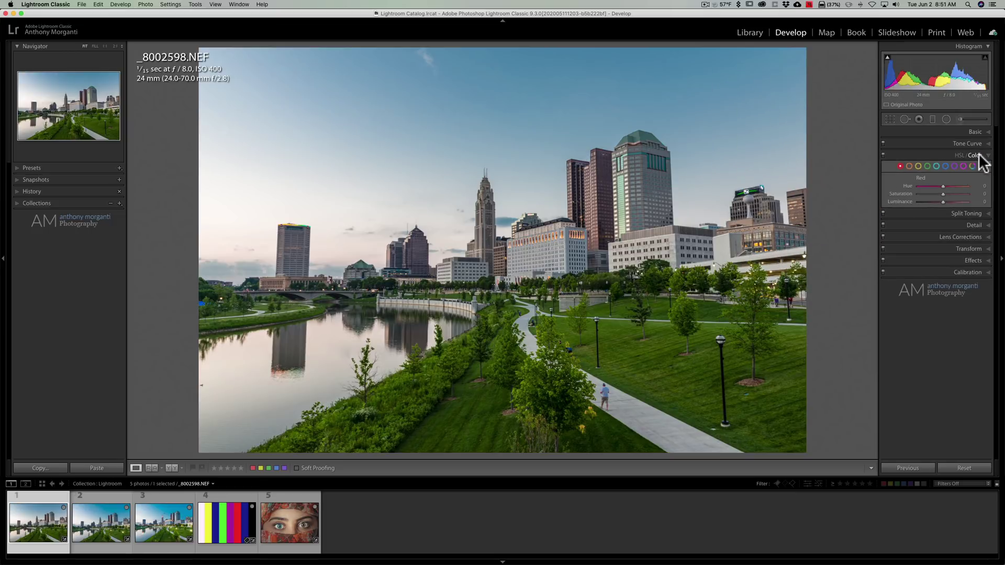
left_click(980, 155)
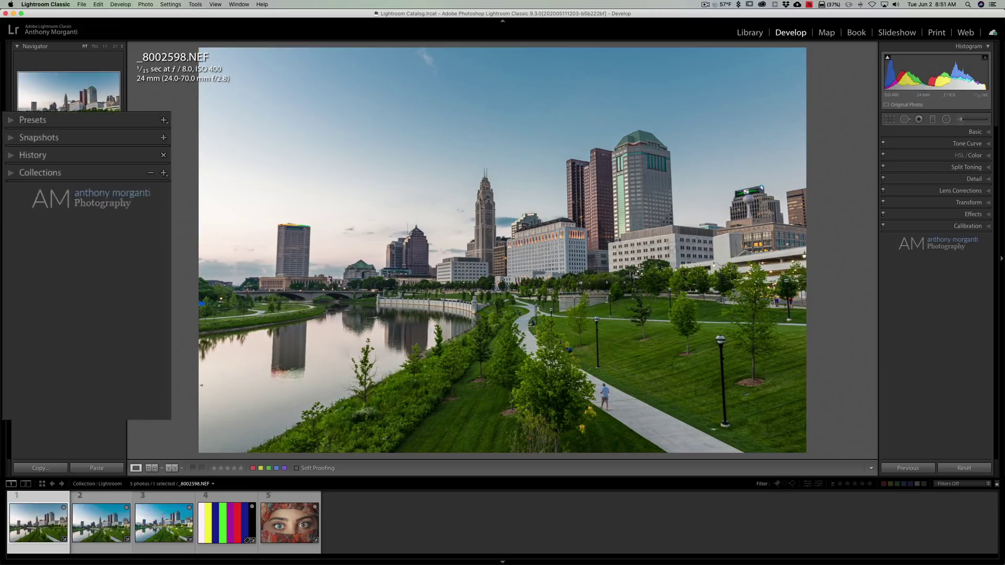
- Expand the Presets panel and browse the Defaults group before collapsing it
left_click(15, 64)
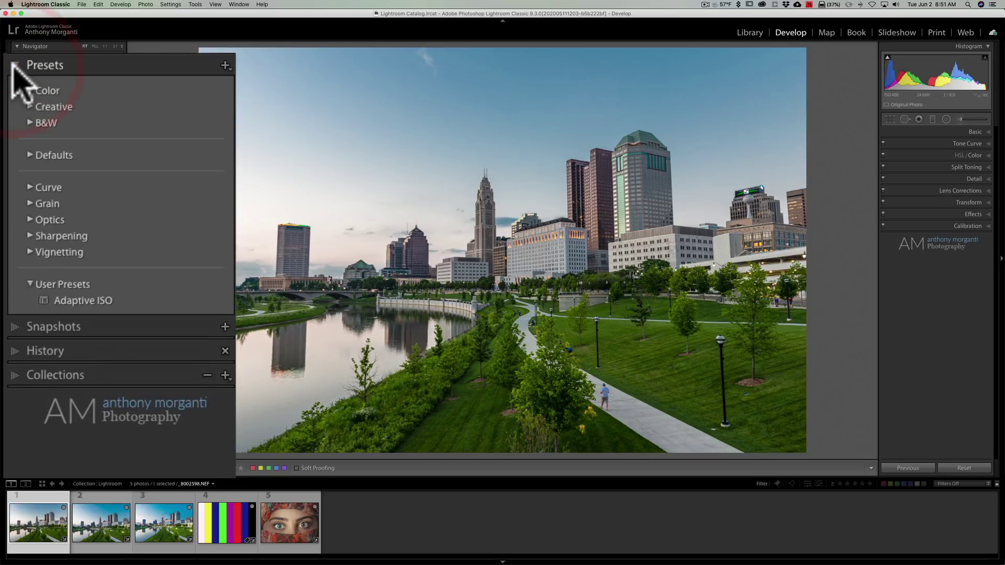
left_click(30, 155)
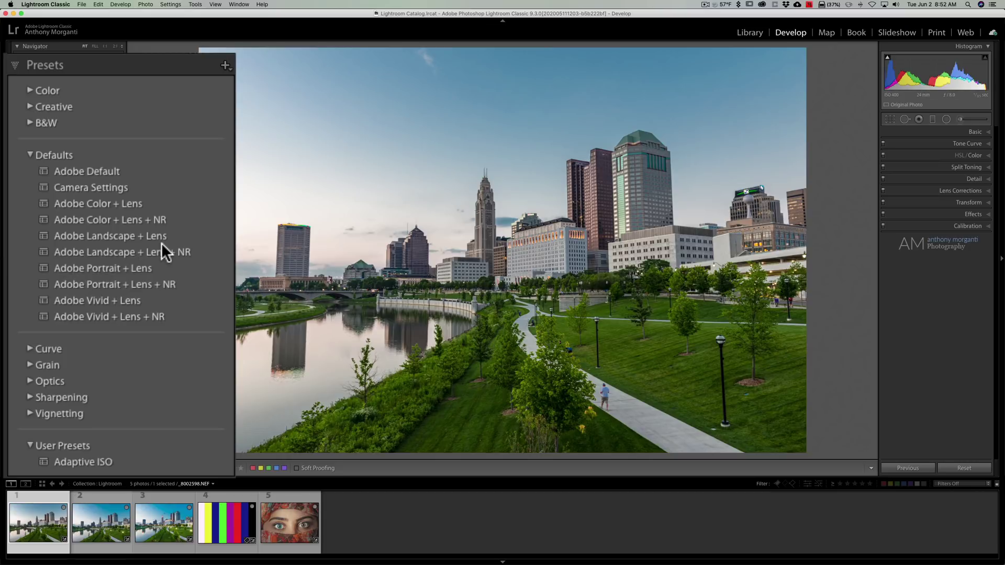
left_click(30, 153)
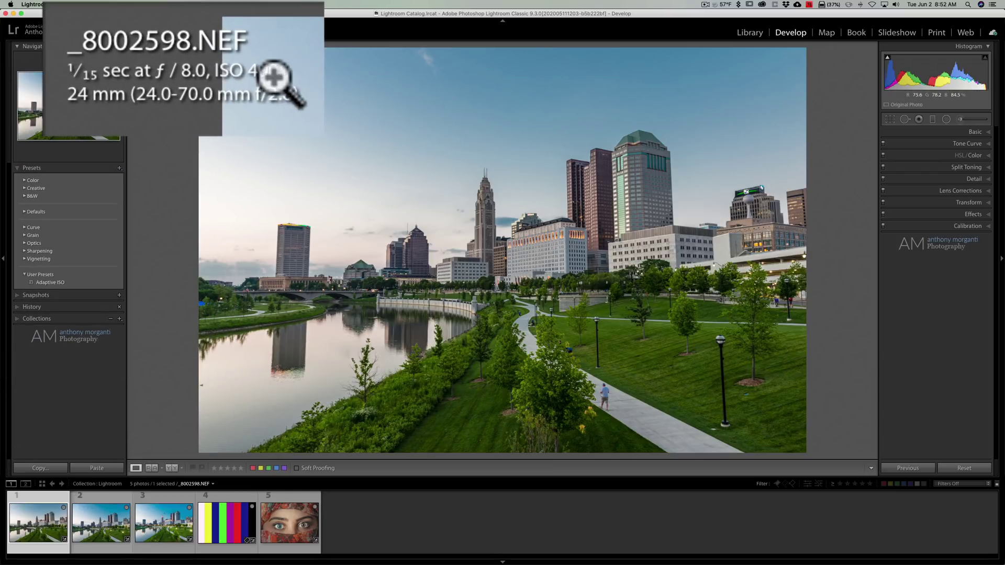
left_click(117, 522)
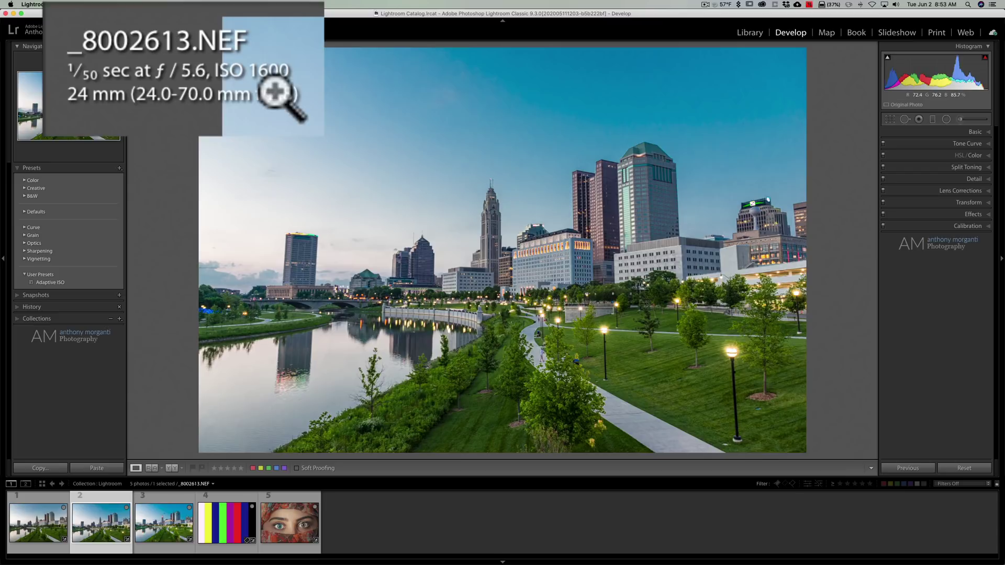
left_click(164, 518)
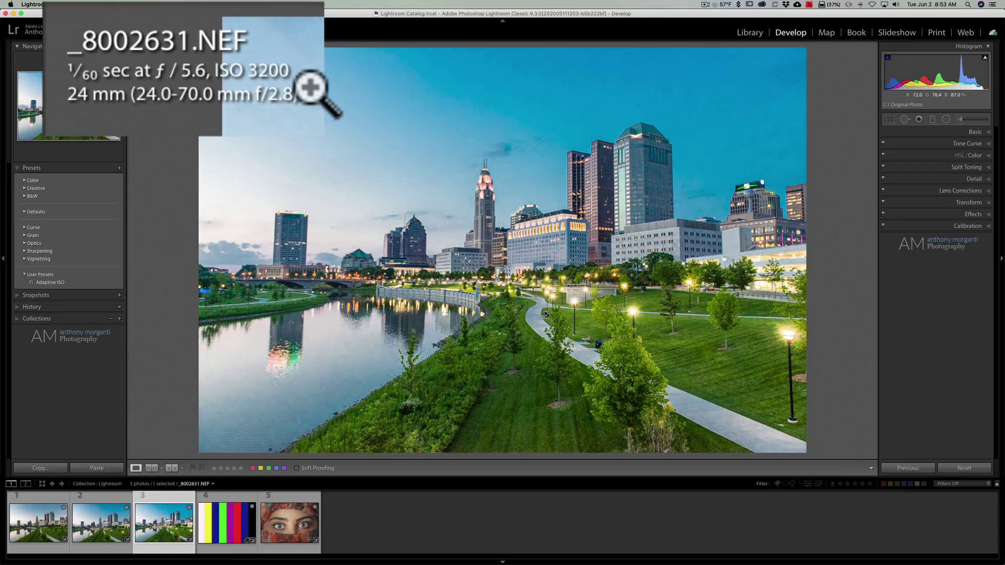
left_click(45, 526)
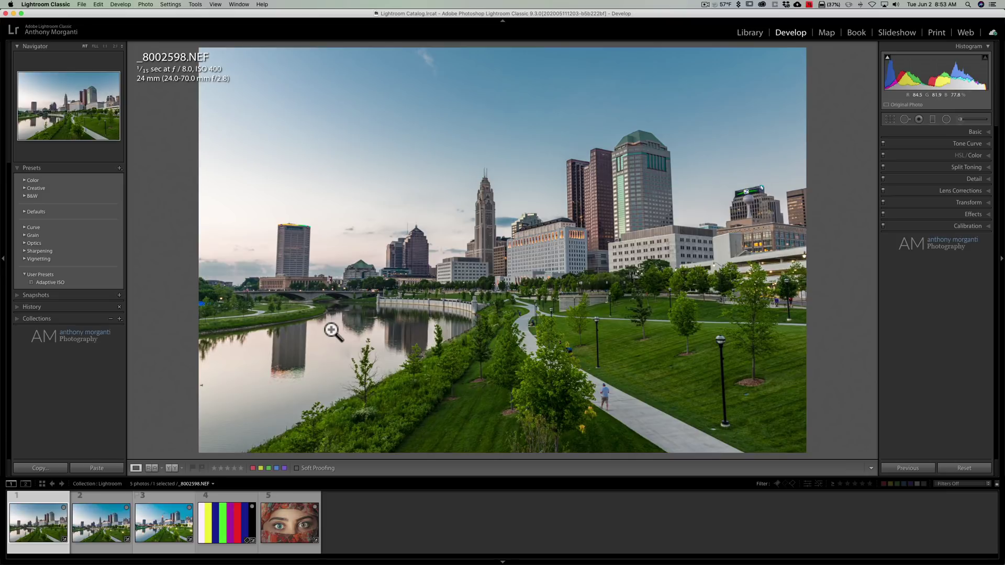
- Apply the Adaptive ISO preset to the ISO 400, 1600 and 3200 city photos with Detail showing
left_click(974, 181)
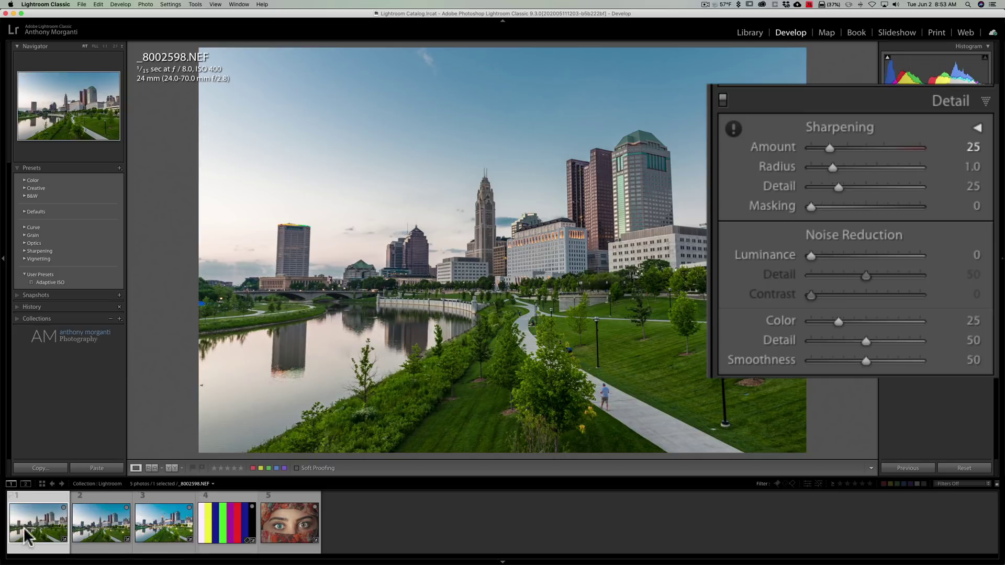
left_click(173, 526)
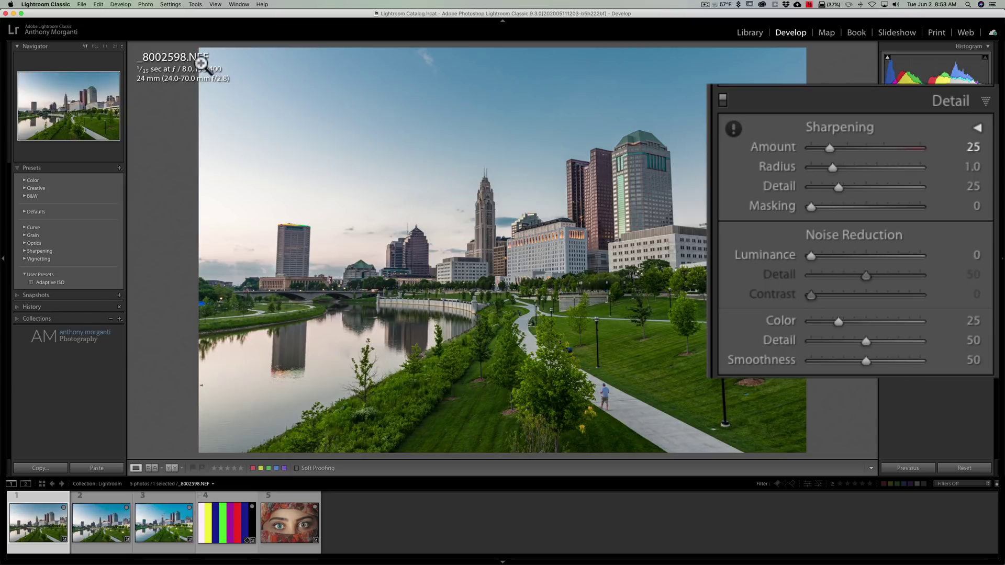
left_click(48, 282)
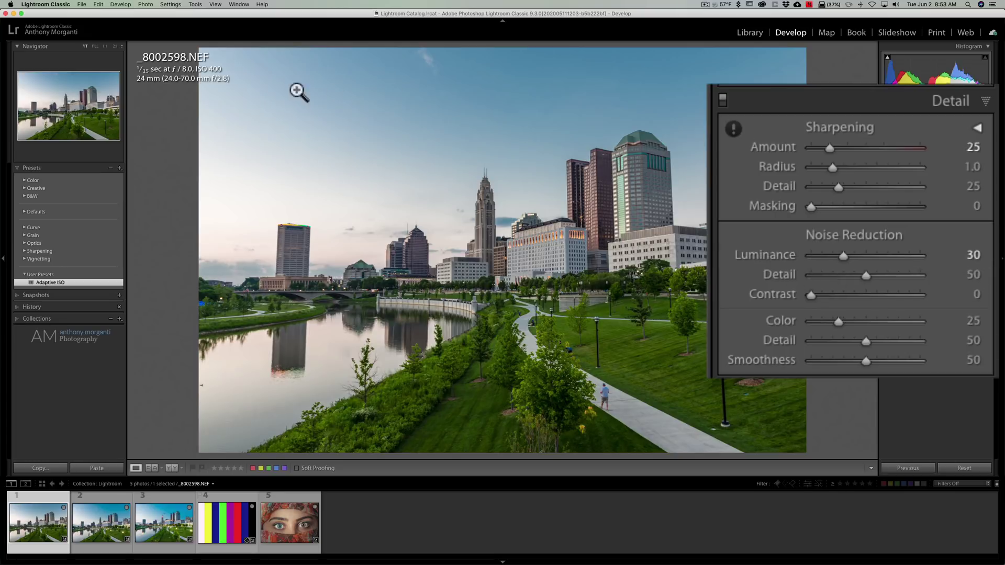
left_click(101, 518)
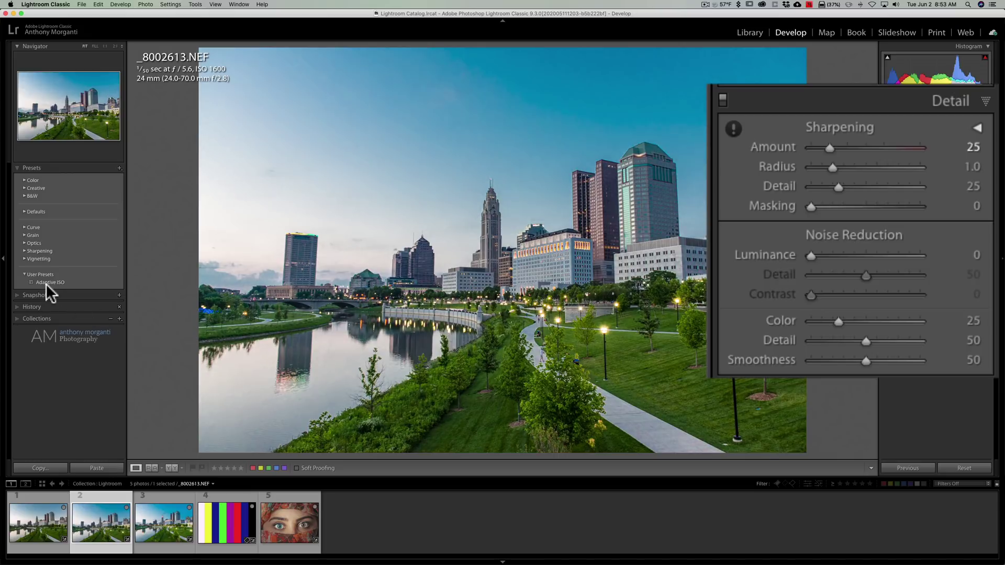
left_click(48, 283)
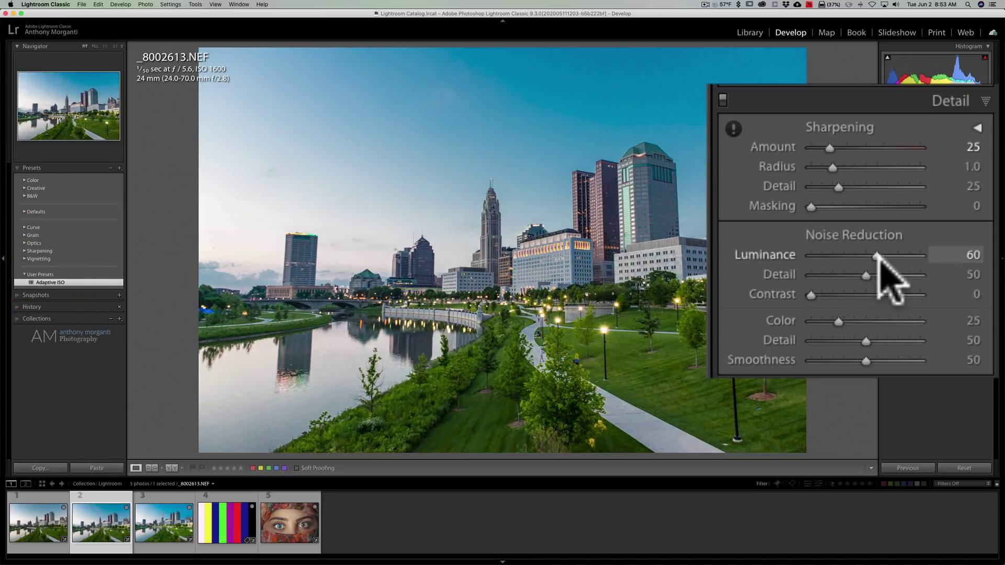
left_click(165, 520)
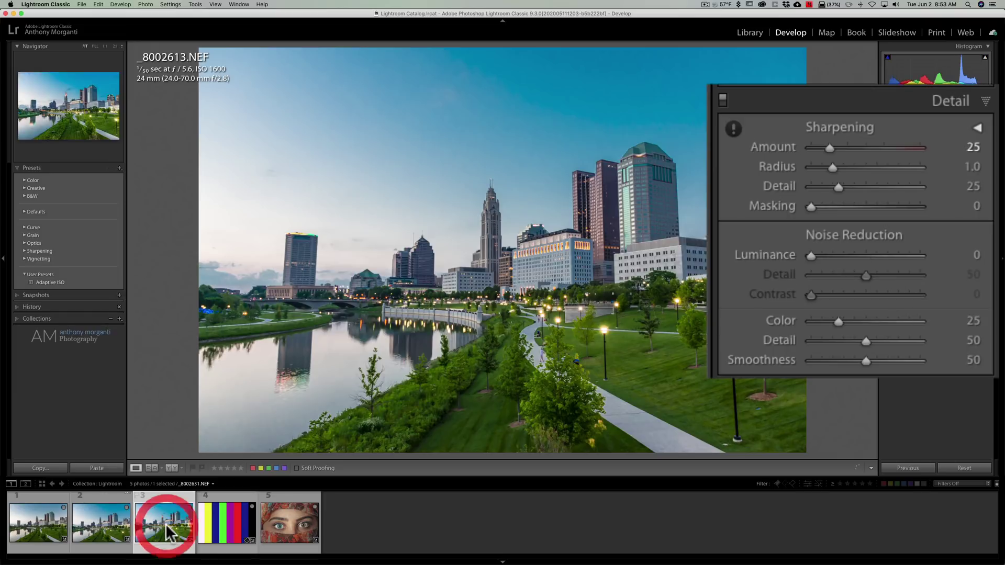
left_click(54, 283)
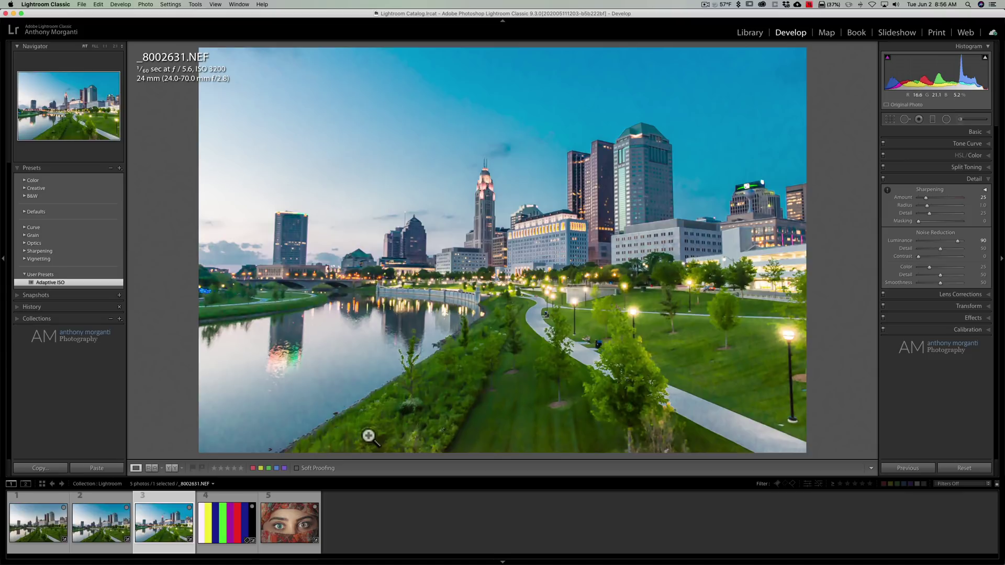
- Open Export with Cmd+Shift+E and check the I Am Buffalo Images, Instagram and Personal Website presets
key("super+shift+e")
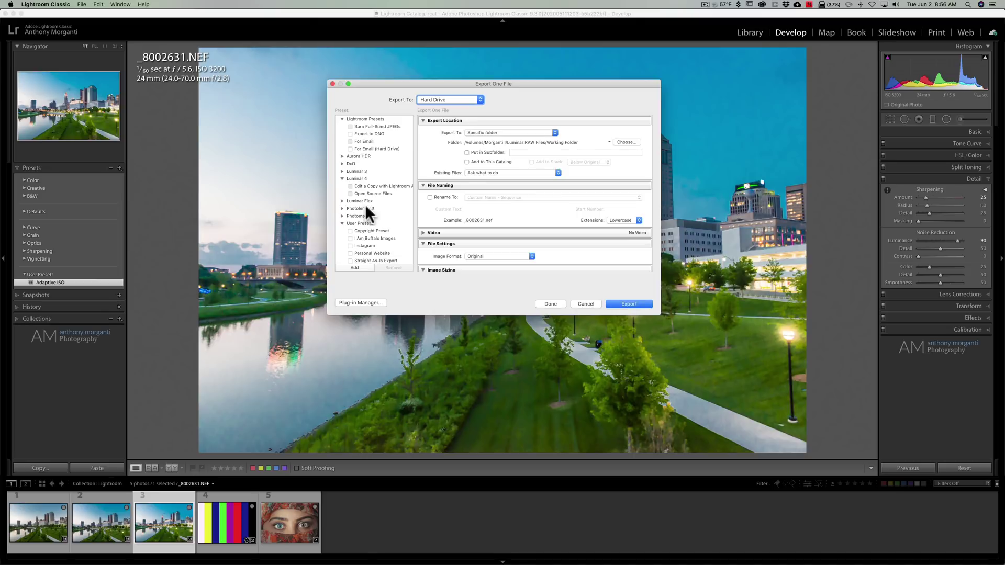
scroll(370, 206, "down", 1)
scroll(370, 210, "up", 1)
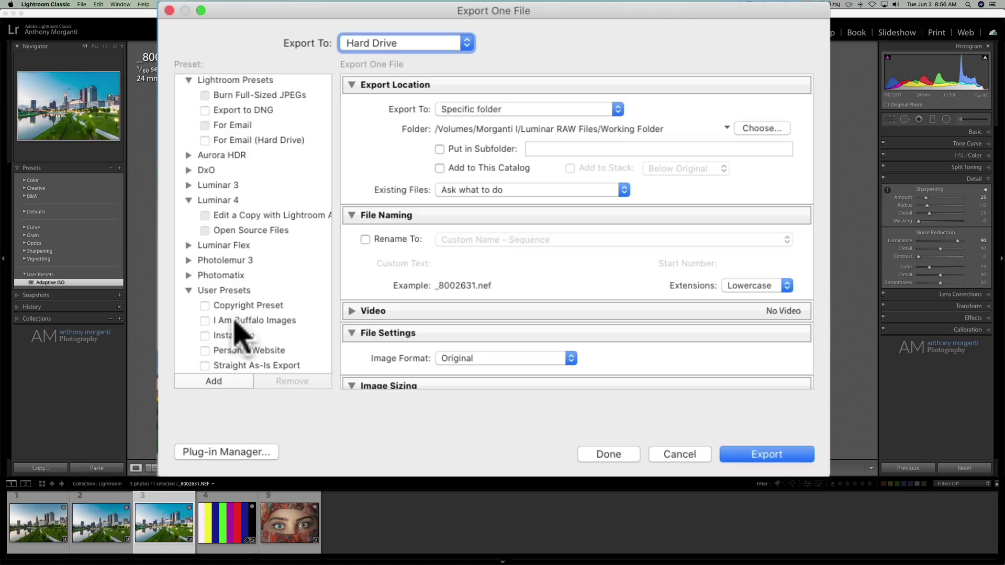
left_click(206, 322)
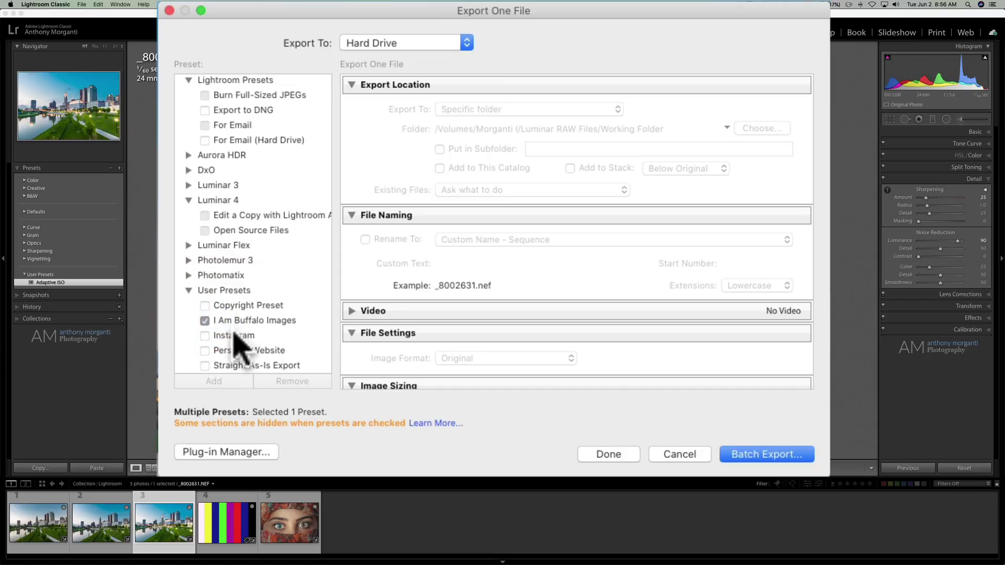
left_click(225, 339)
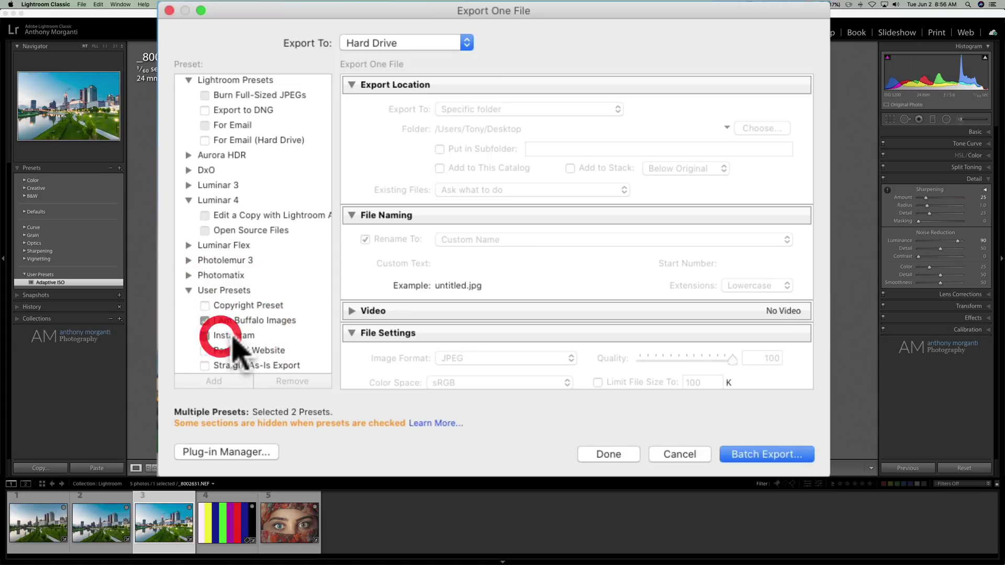
left_click(243, 350)
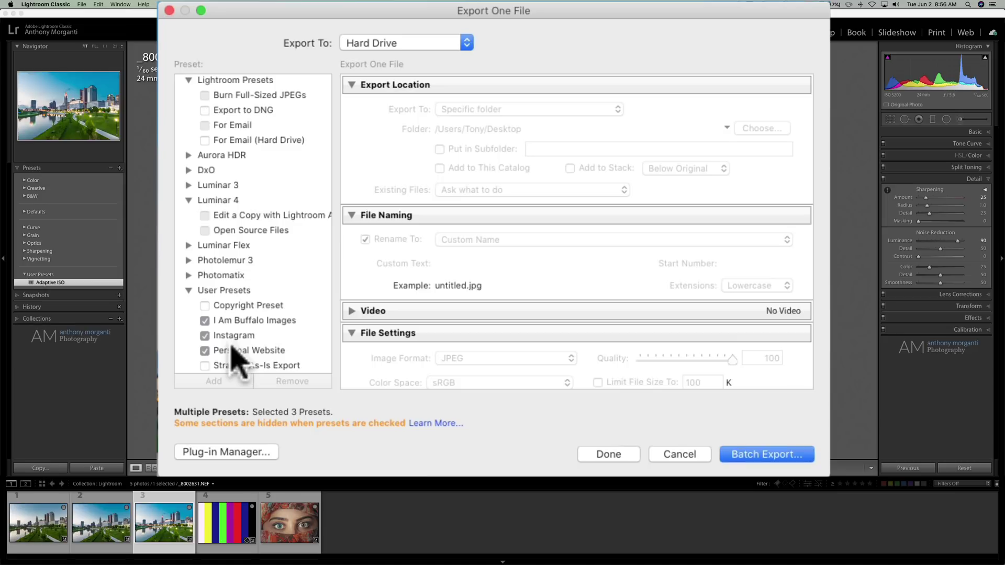
scroll(597, 261, "down", 3)
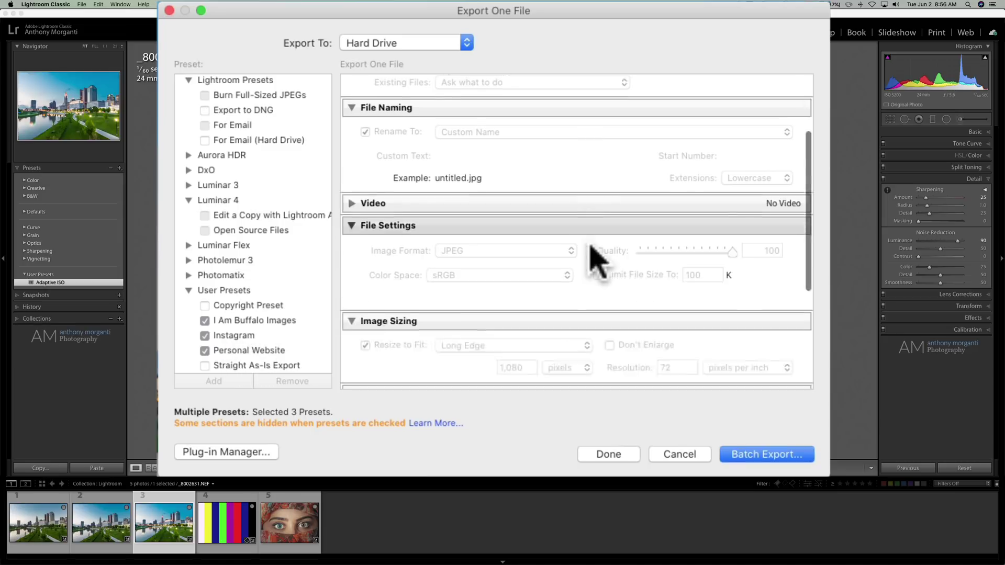
scroll(591, 246, "down", 5)
scroll(590, 246, "up", 8)
scroll(590, 245, "down", 8)
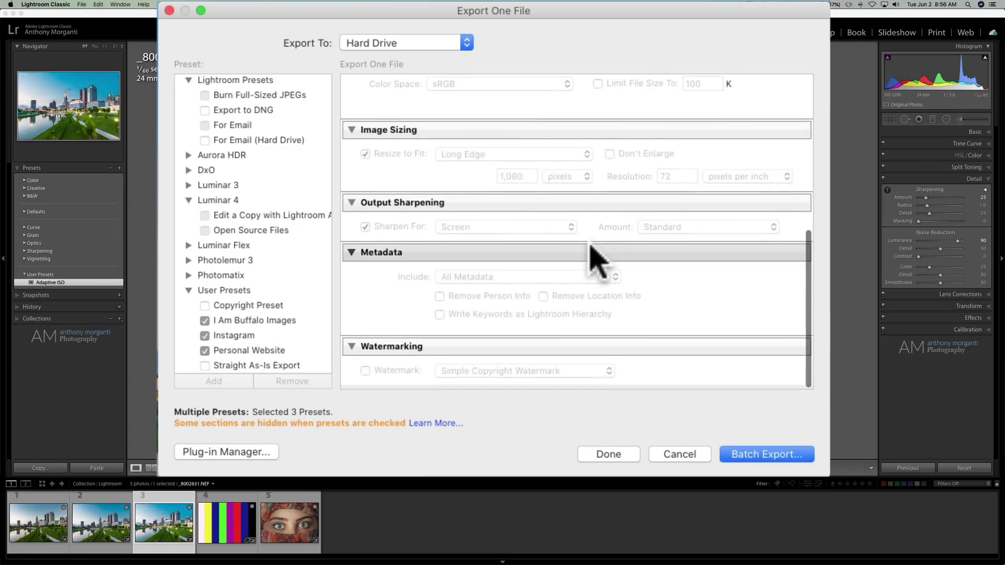
scroll(542, 317, "up", 3)
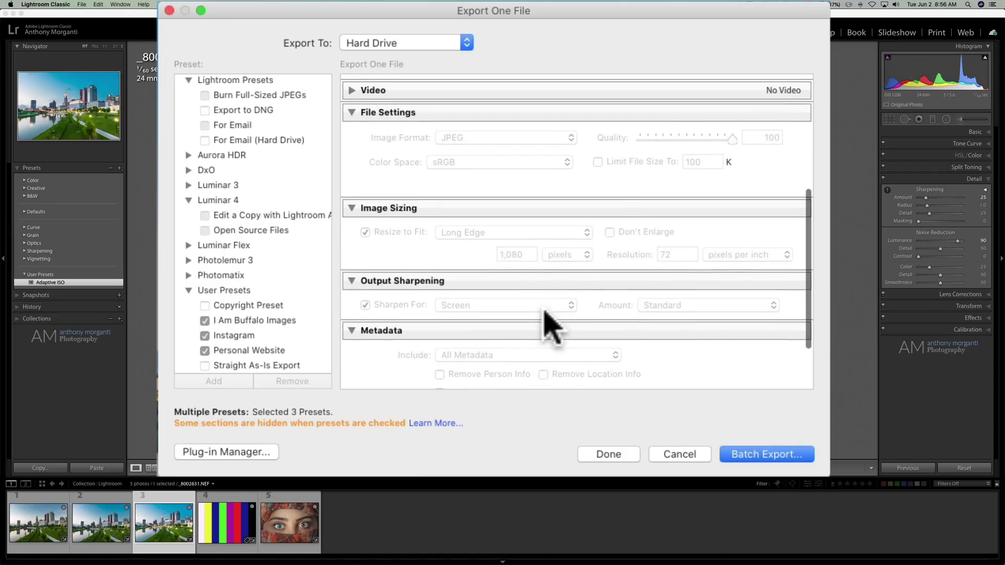
- Start a batch export, review the per-preset folder settings, and cancel it
left_click(757, 454)
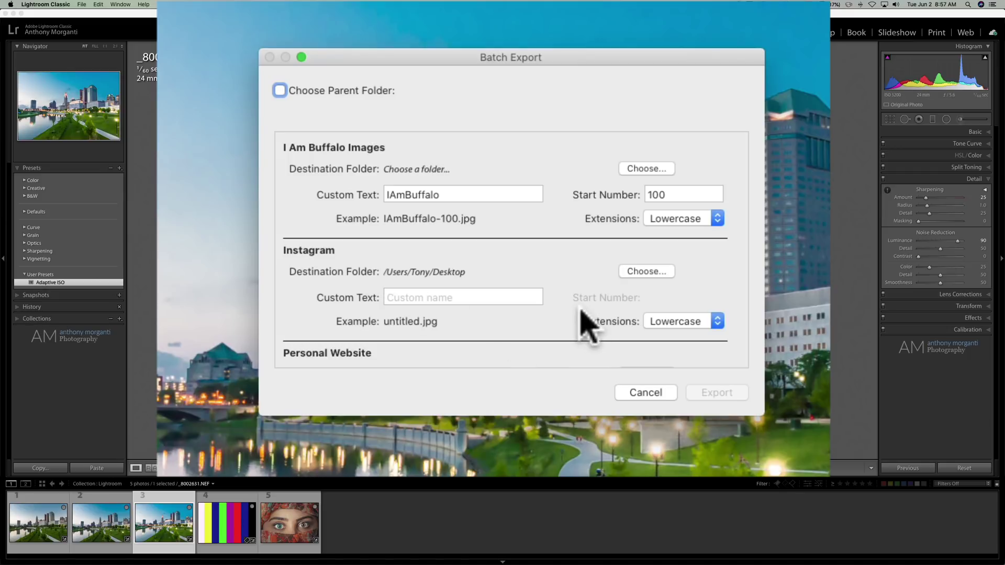
scroll(581, 322, "down", 3)
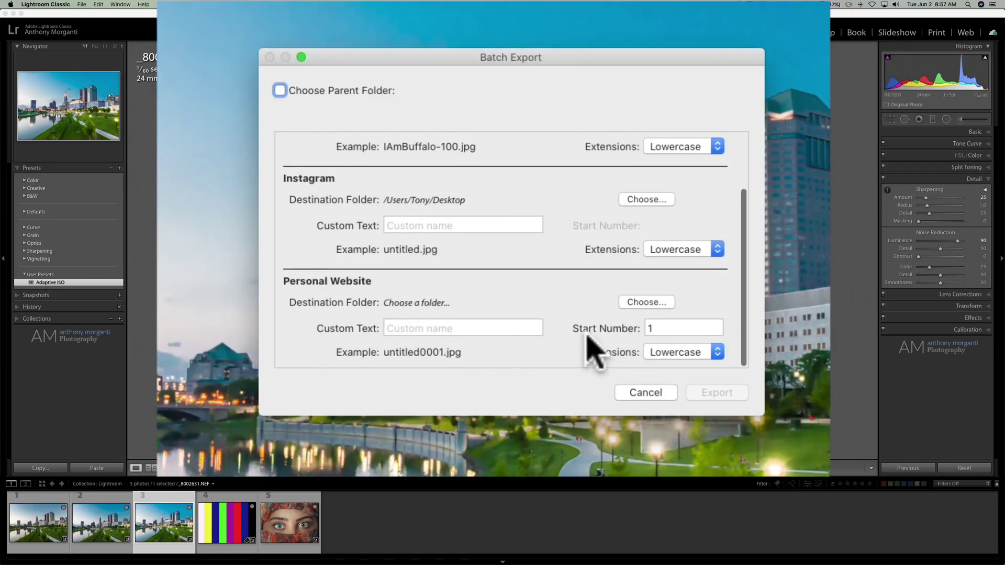
scroll(531, 262, "up", 3)
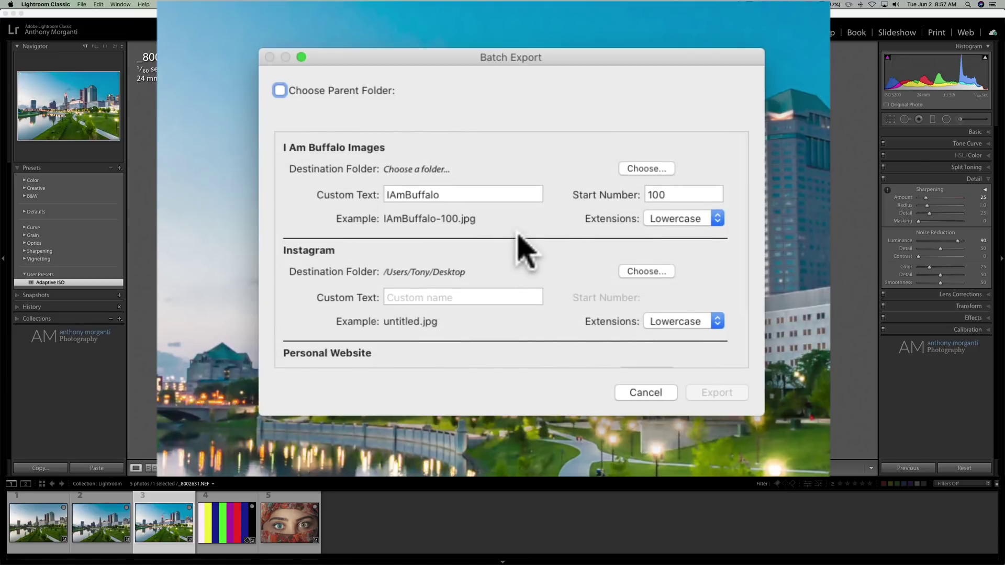
left_click(649, 396)
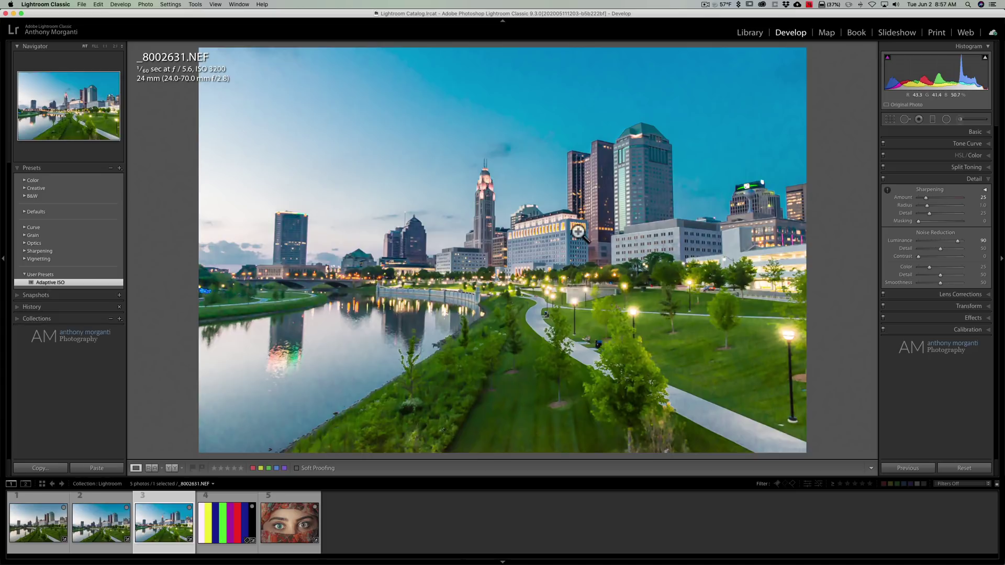
- Open colourbars.jpg, collapse the Detail panel, and select the Adjustment Brush
left_click(230, 518)
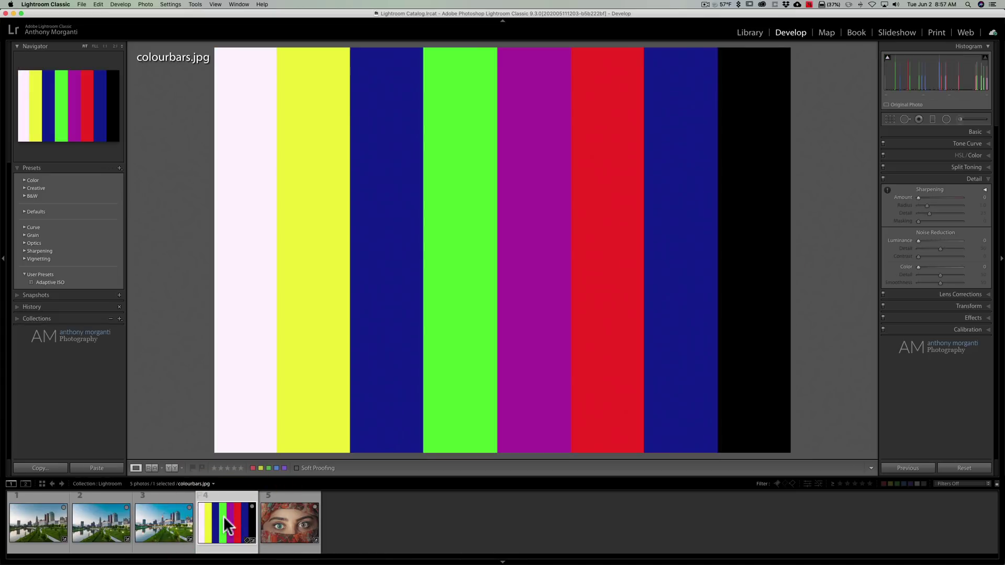
left_click(977, 179)
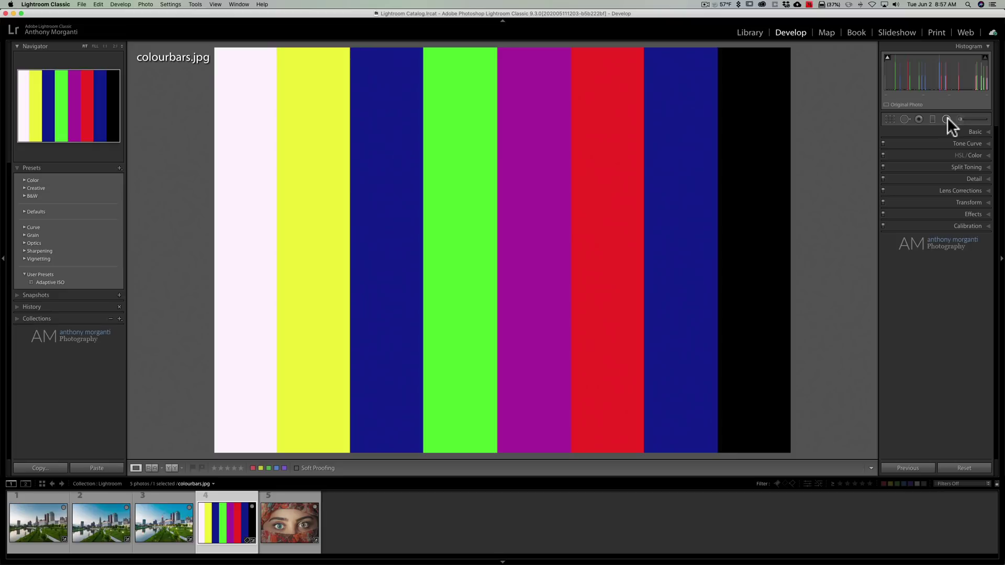
left_click(960, 120)
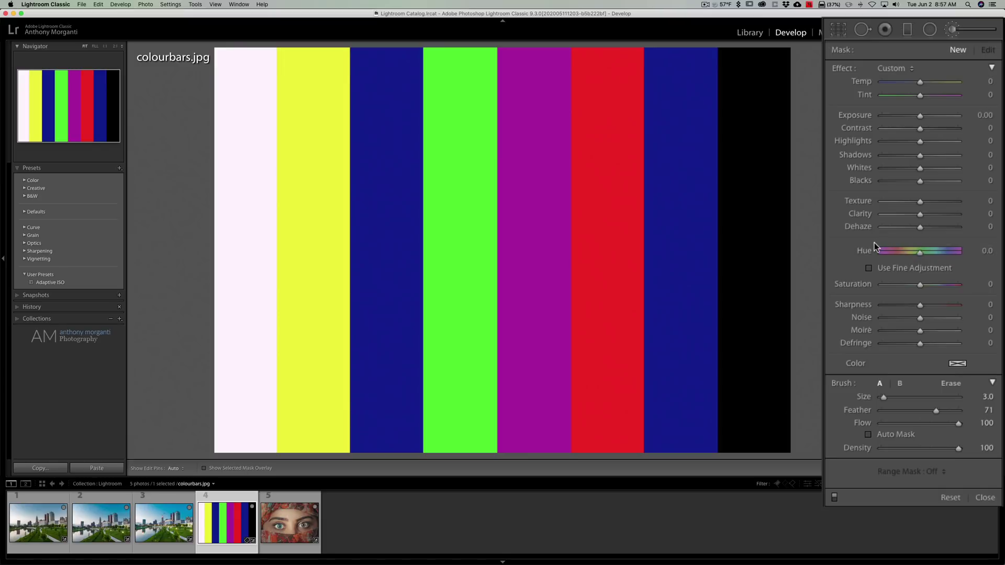
- Compare the Radial Filter and Graduated Filter panels, then return to the Adjustment Brush
left_click(930, 30)
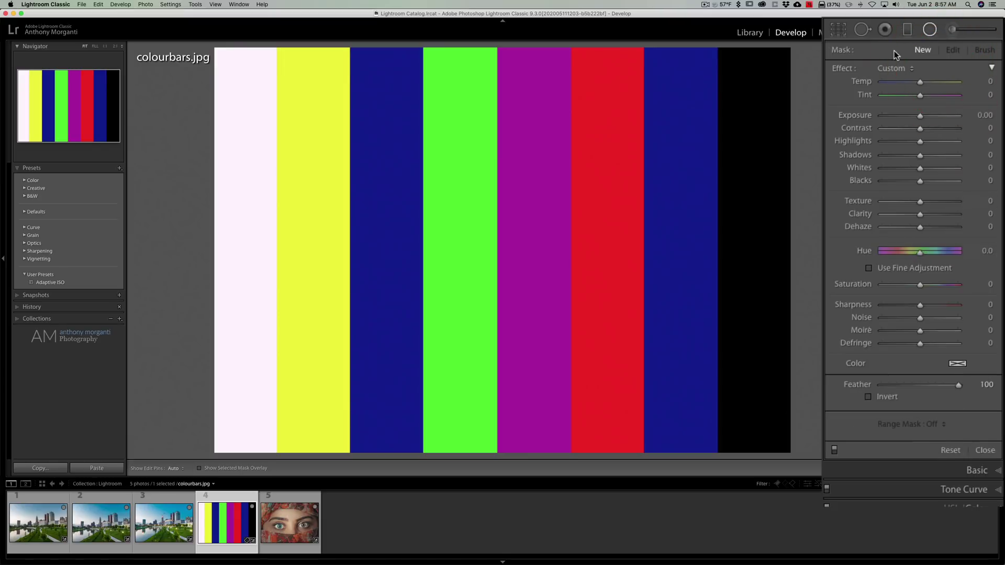
left_click(907, 30)
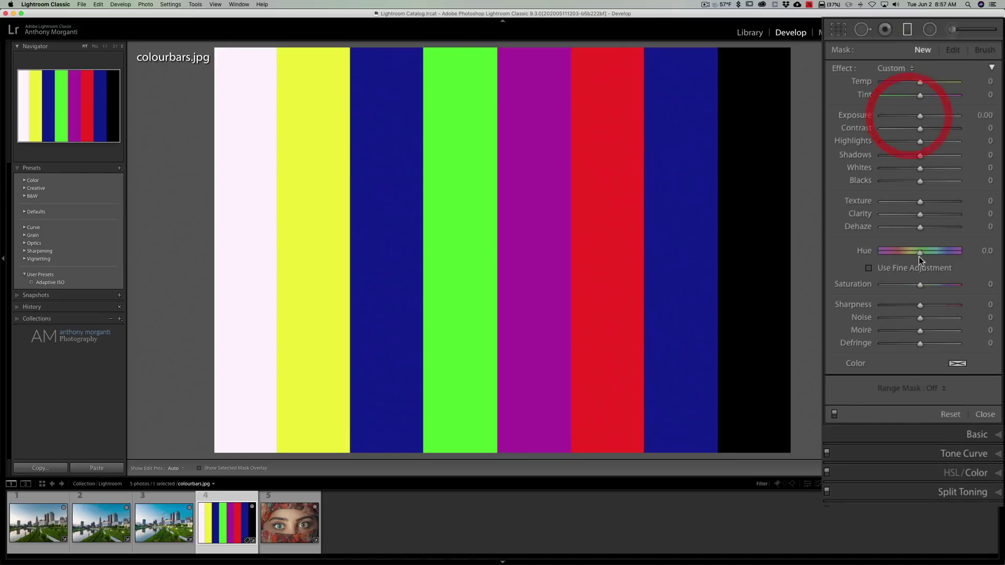
left_click(952, 29)
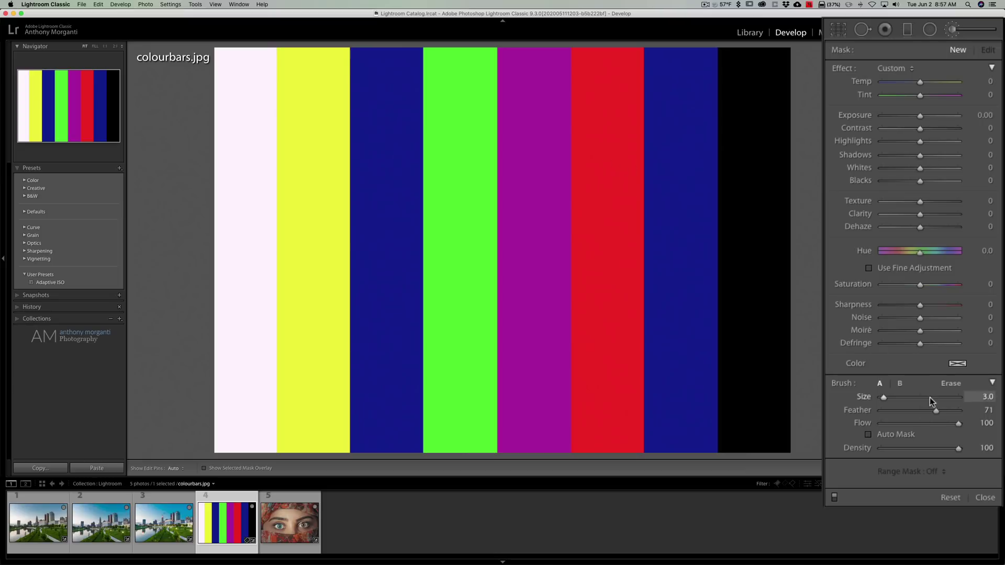
- Make the brush hard-edged with feather 0 and enlarge it to size 12
double_click(938, 413)
key("bracketright")
key("bracketright")
key("bracketright")
key("bracketright")
key("bracketright")
key("bracketright")
key("bracketright")
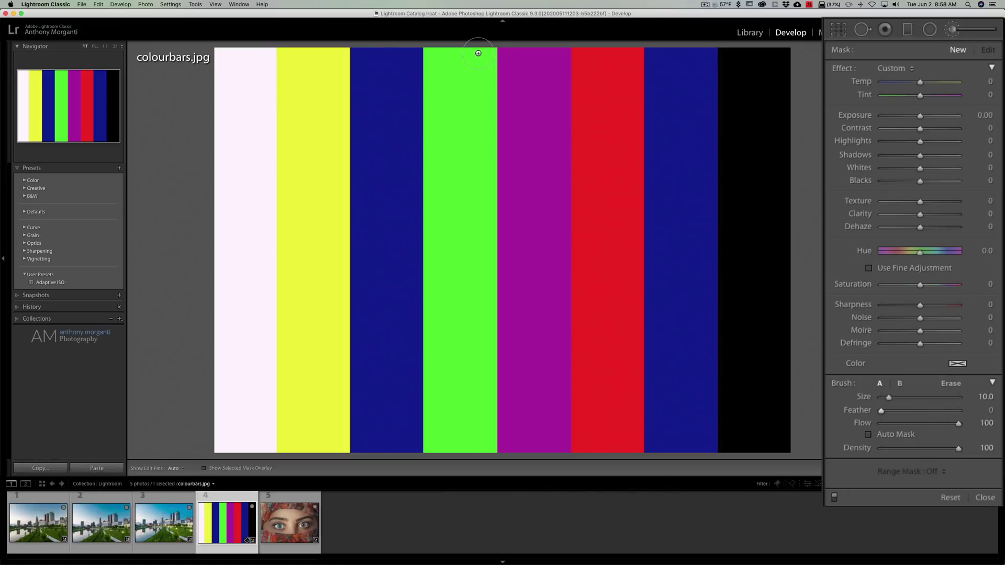
key("bracketright")
key("bracketright")
- Set brush exposure to -4.00 and paint a straight dark stroke down the green bar
left_click_drag(921, 115, 824, 117)
left_click(478, 48)
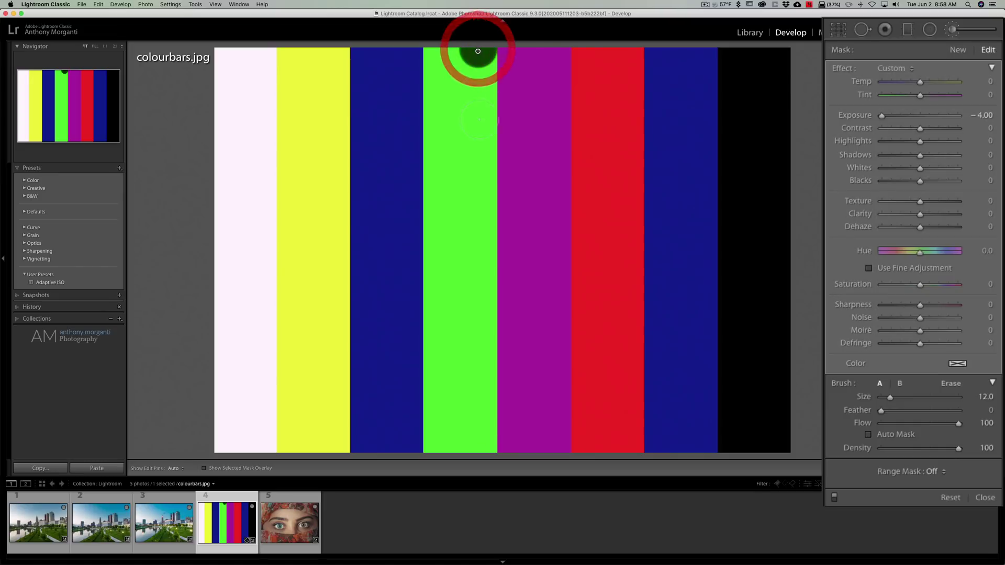
left_click(478, 450, "shift")
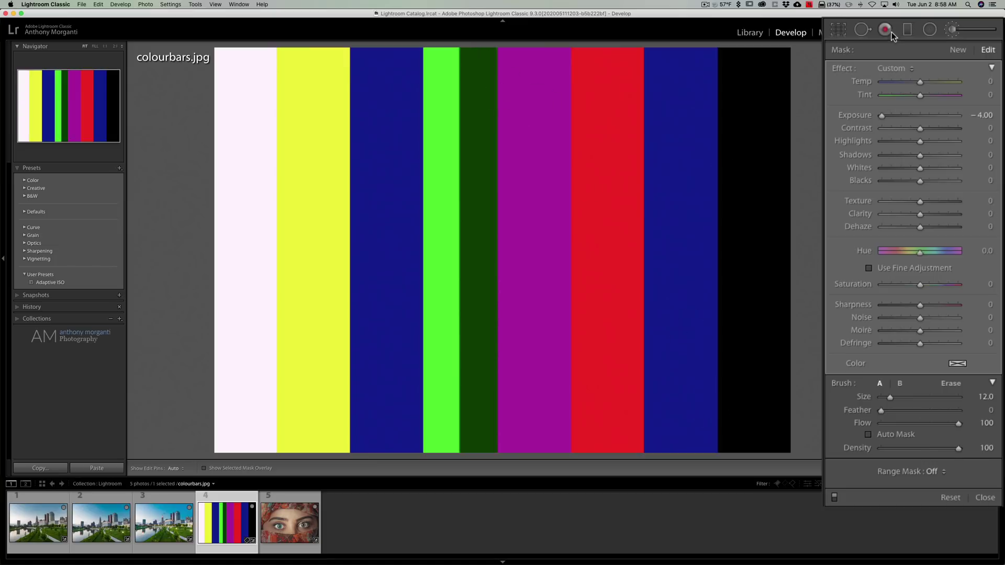
- Reset the stroke's exposure to 0.00 and shift its hue, toggling Use Fine Adjustment on and off
double_click(863, 114)
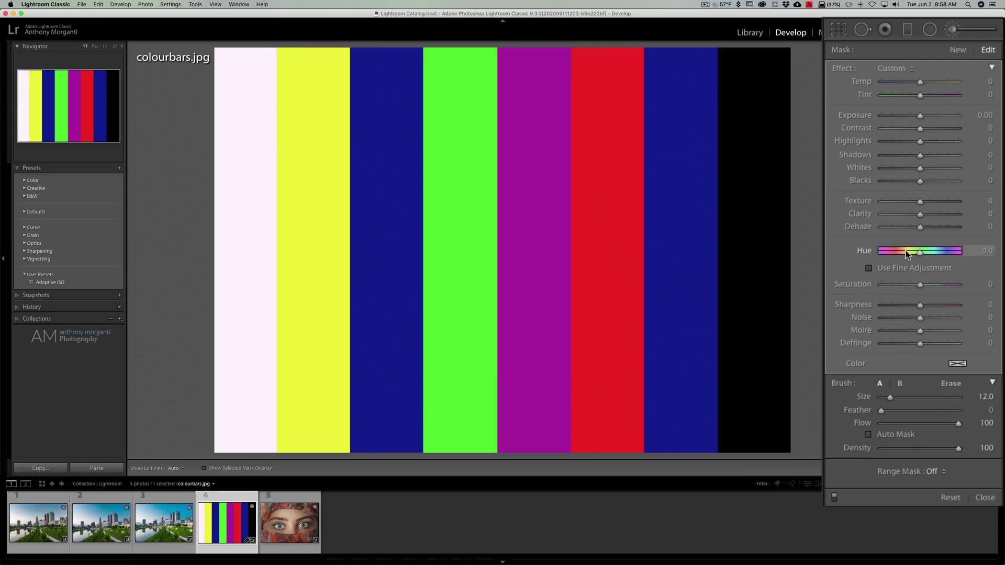
mouse_move(906, 250)
left_mouse_down()
mouse_move(965, 250)
mouse_move(850, 253)
mouse_move(979, 258)
mouse_move(891, 256)
mouse_move(958, 255)
mouse_move(903, 255)
mouse_move(942, 253)
mouse_move(918, 253)
left_mouse_up()
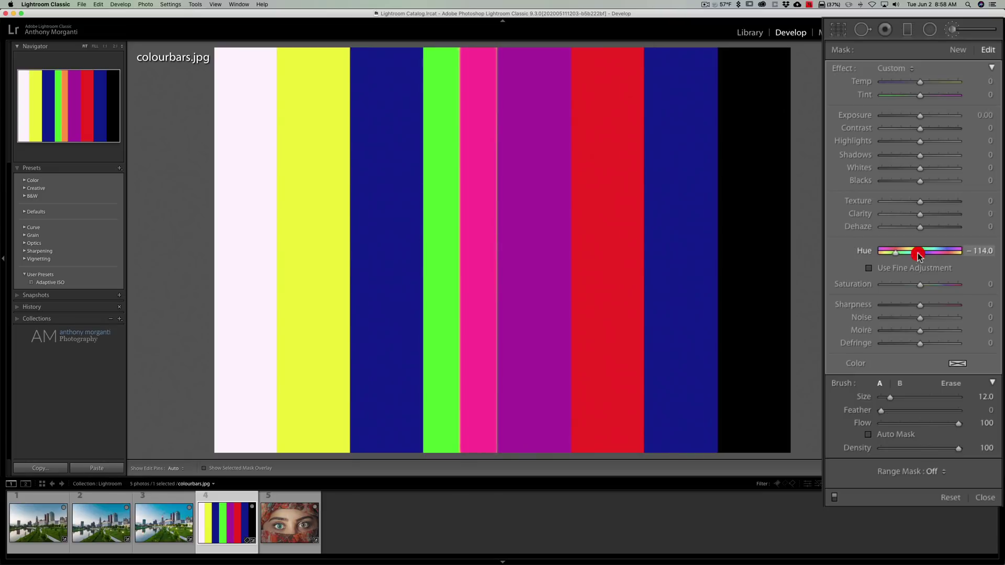
left_click(869, 268)
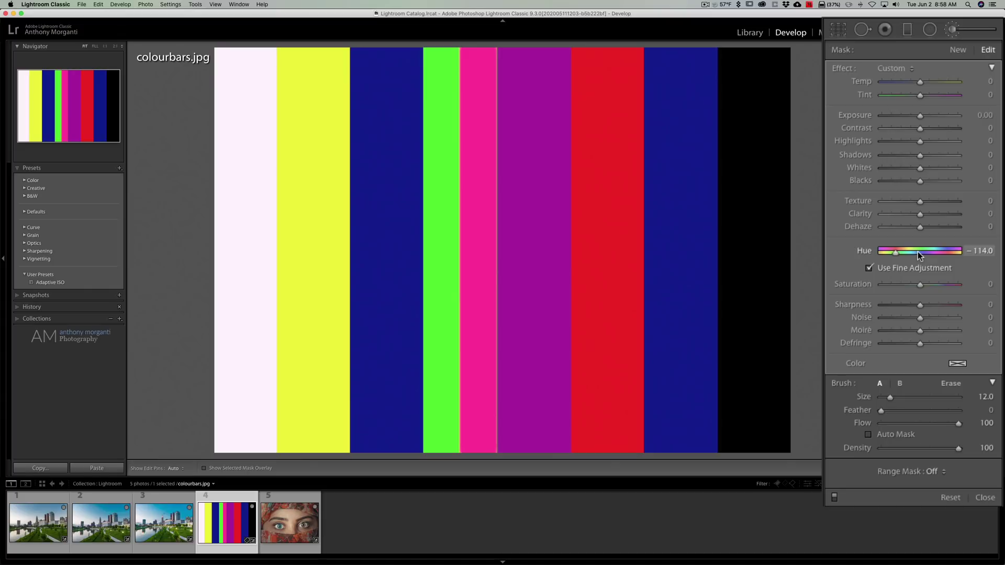
left_click_drag(915, 251, 903, 251)
left_click(894, 266)
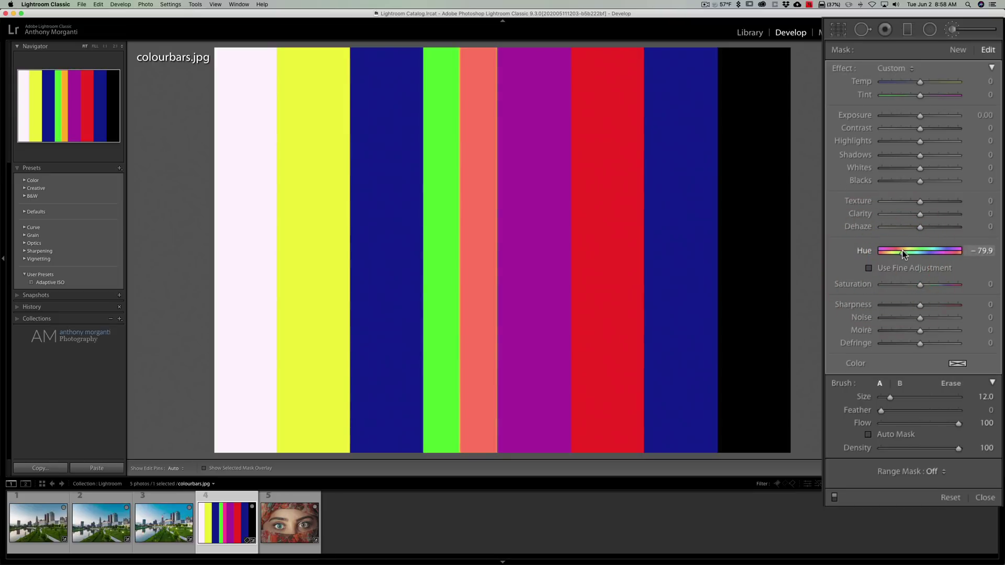
- Try salmon and pinker hues around -88.7 for the stripe, ending at hue 11.7
left_click(877, 268)
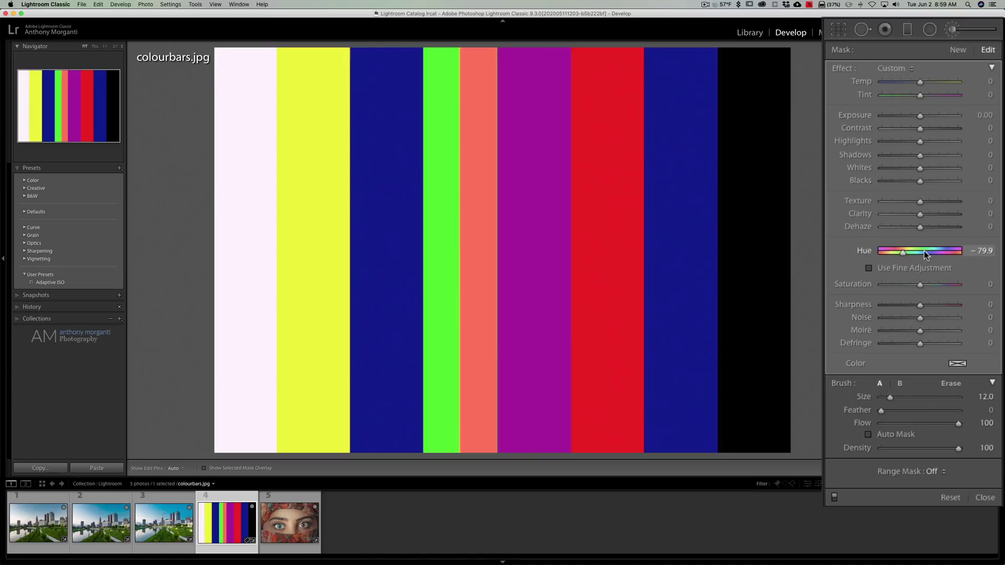
left_click(881, 268)
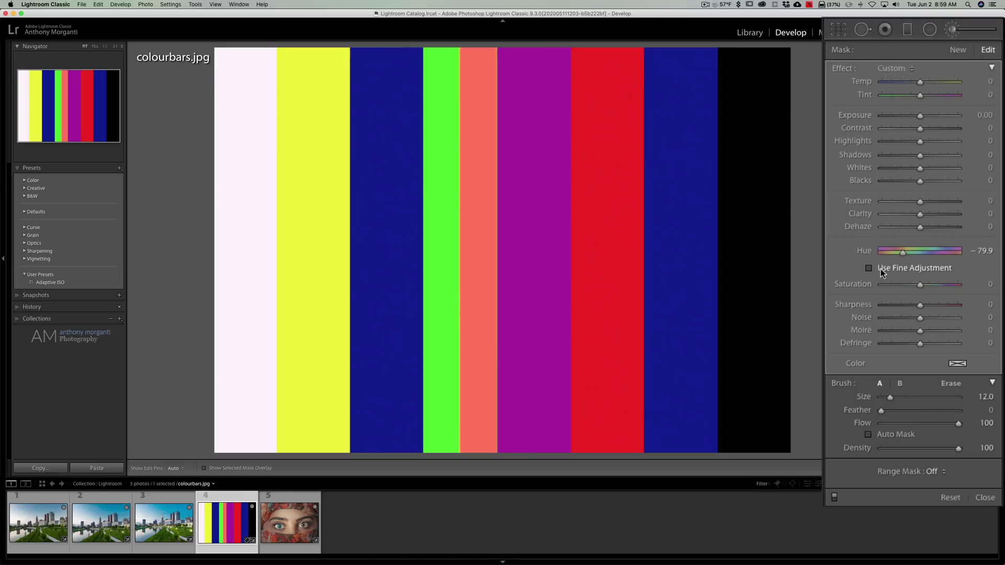
key("alt")
left_click_drag(933, 252, 891, 250)
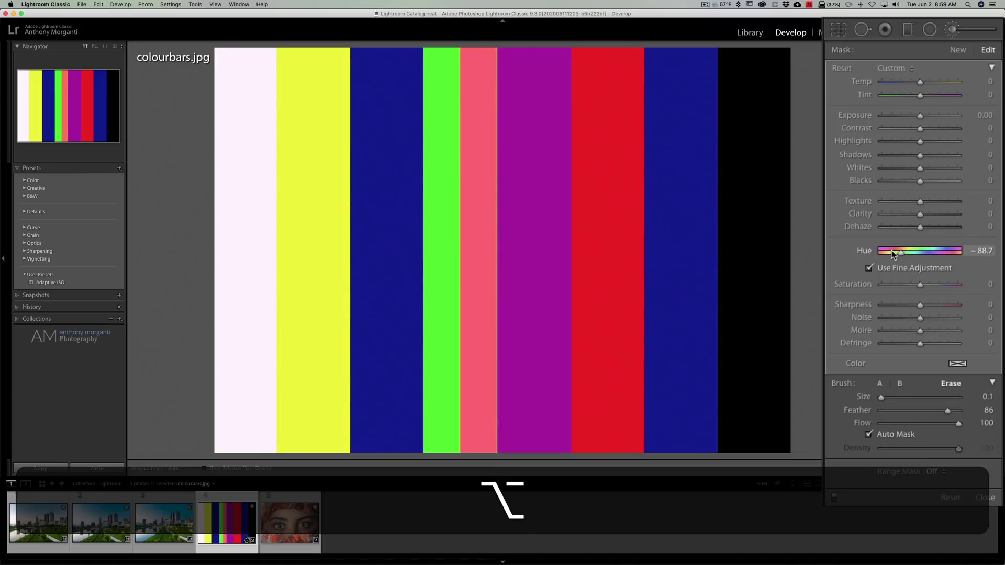
left_click(898, 251)
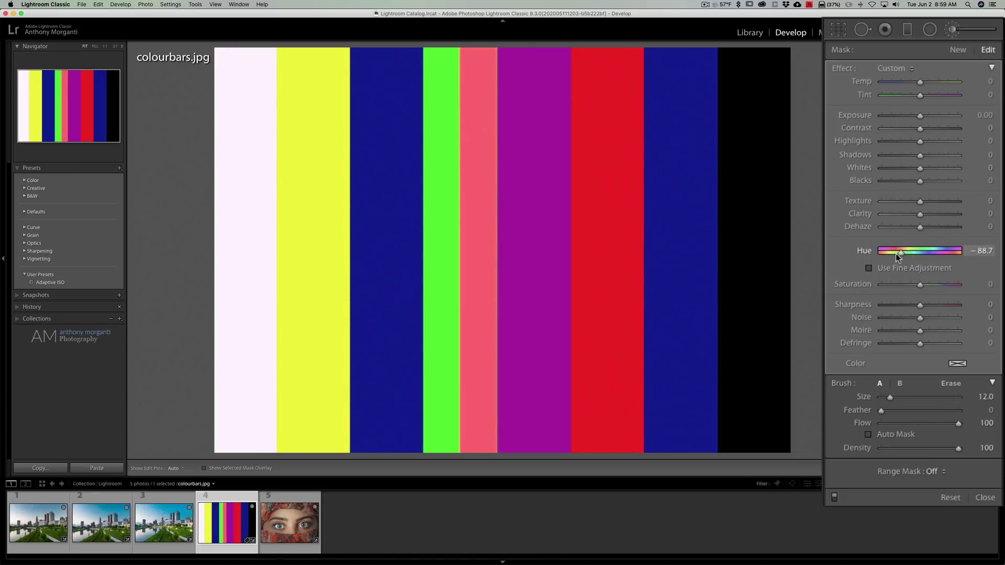
left_click(900, 250)
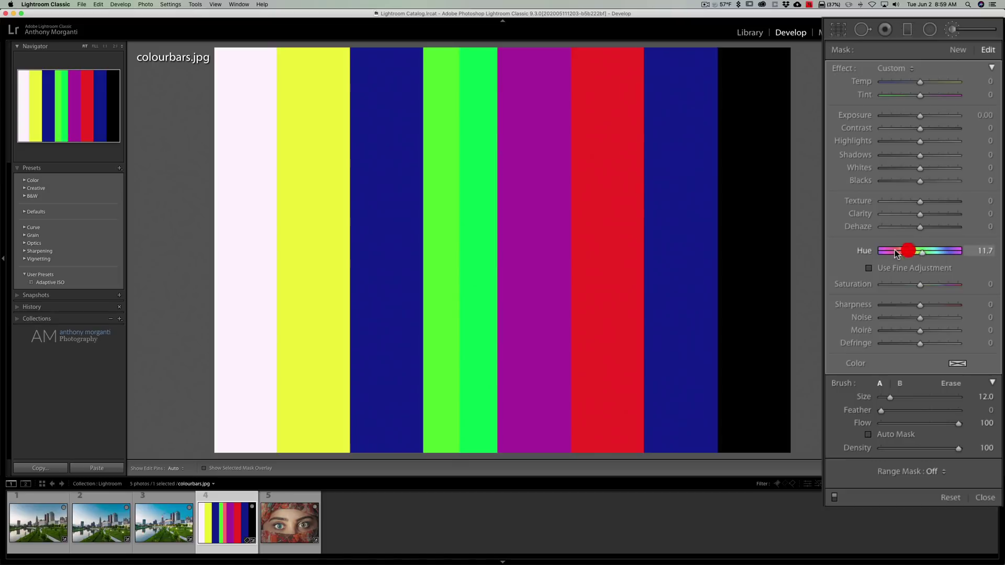
- Reset the hue and tint the stripe with the blue colour preset at saturation 100
double_click(858, 251)
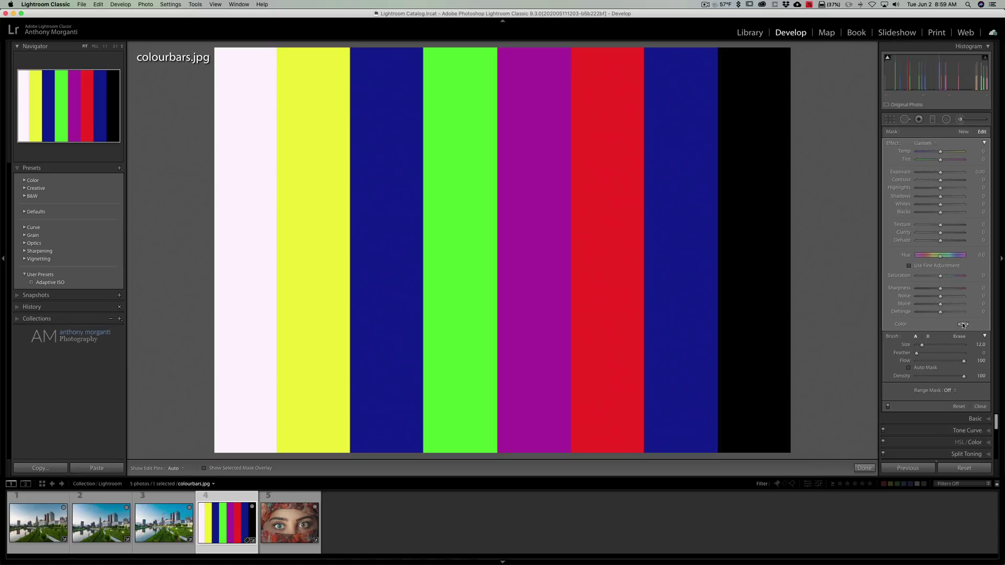
left_click(963, 324)
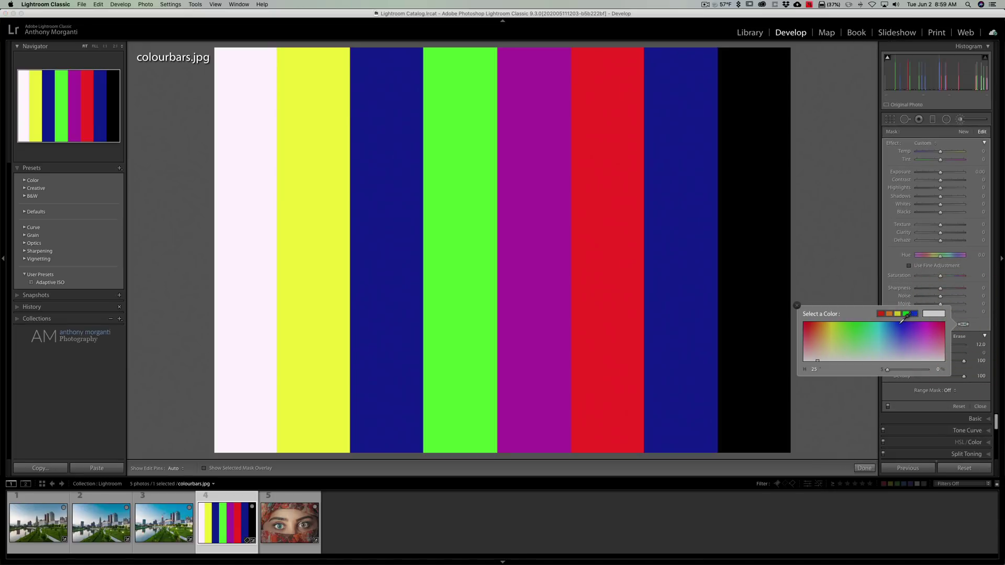
left_click(913, 314)
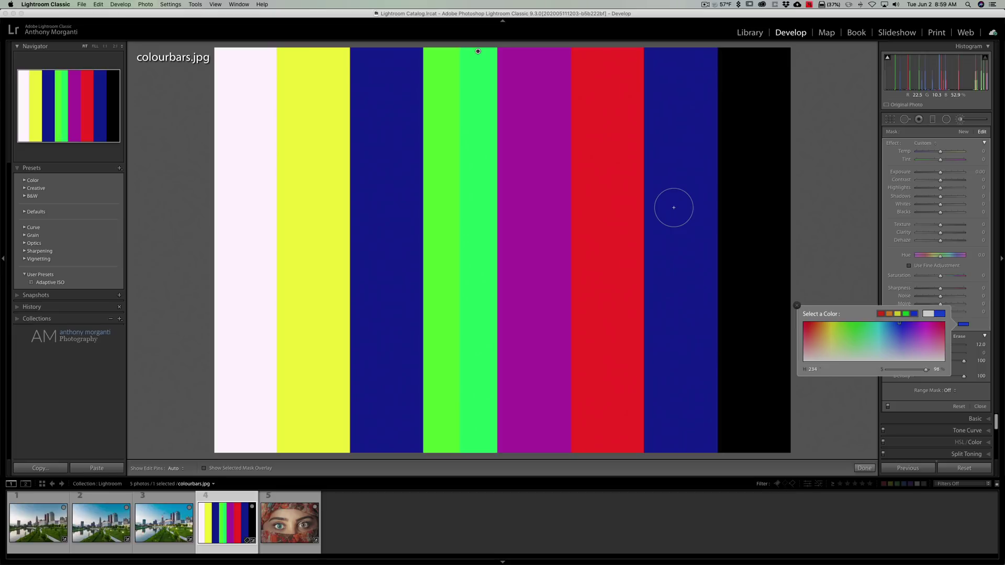
left_click(926, 369)
left_click_drag(927, 369, 938, 371)
left_click(797, 307)
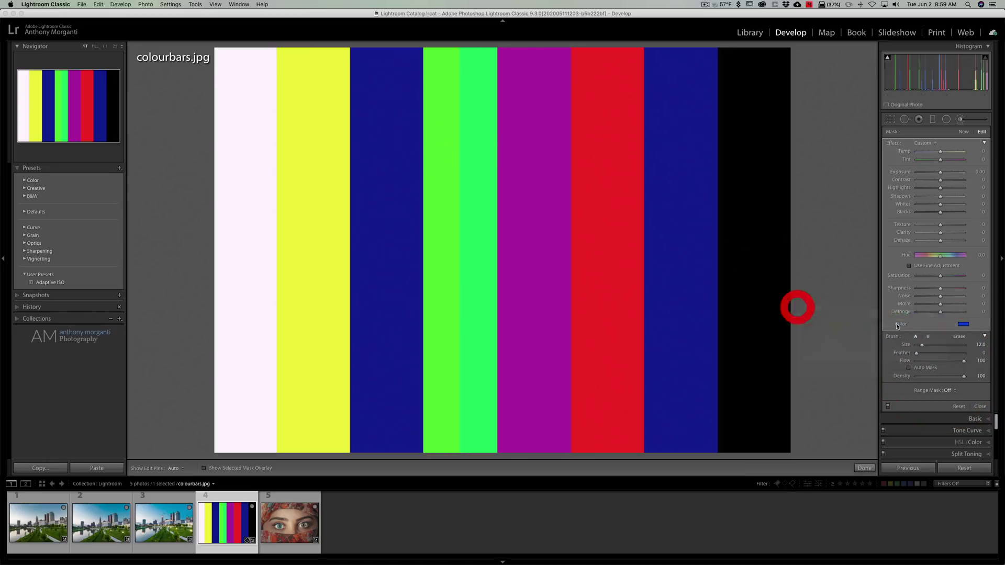
- Clear the colour tint, sweep the stripe through different hues, and reset hue to 0
double_click(901, 324)
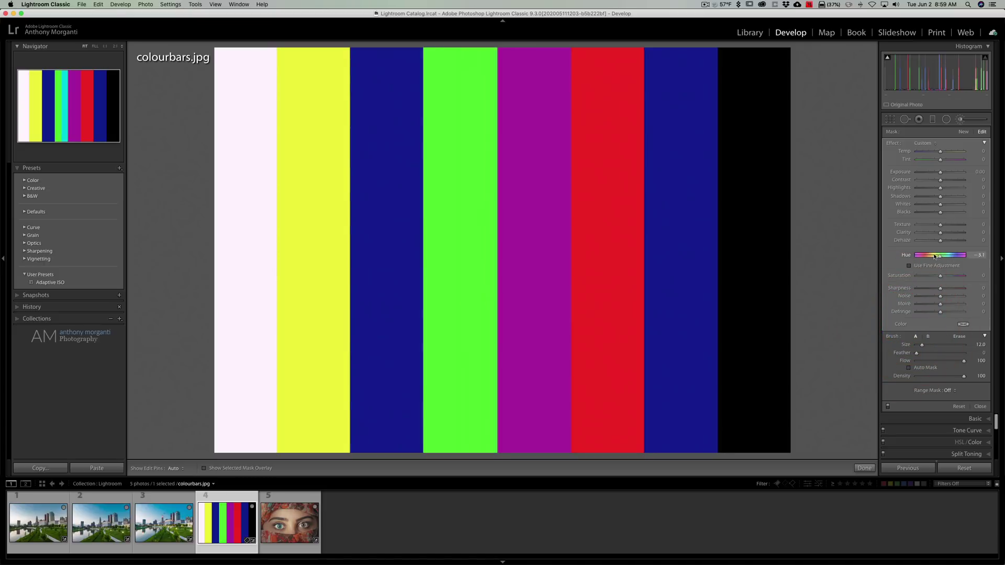
left_click_drag(952, 256, 907, 257)
double_click(908, 256)
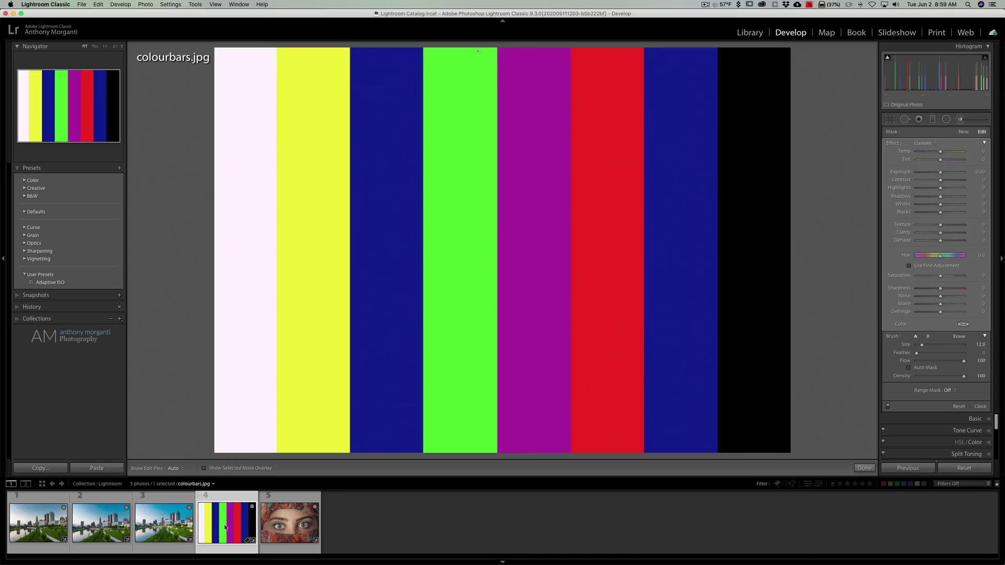
- Open beauty-1692849.jpg and toggle its brush adjustments off and on to compare the eyes
left_click(277, 514)
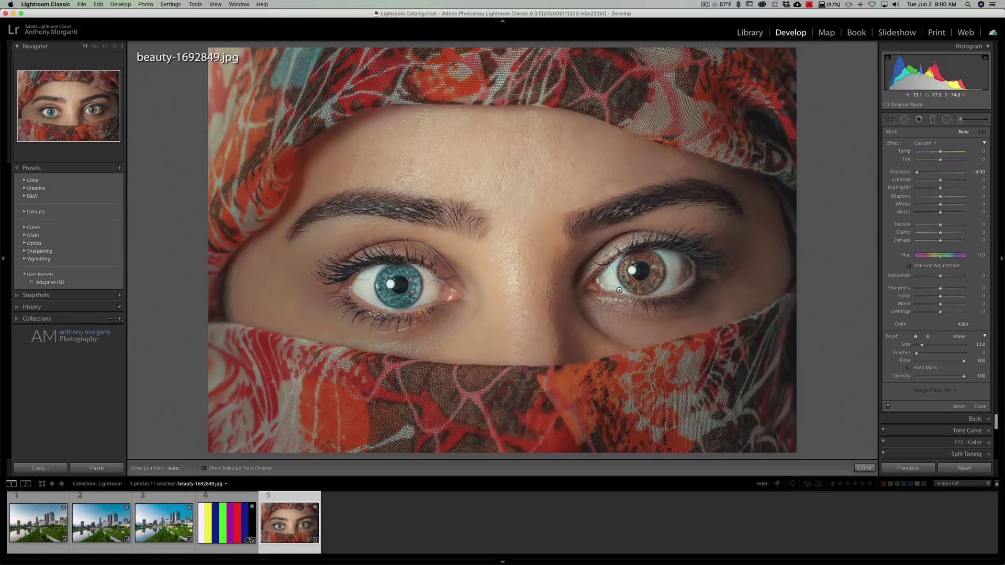
left_click(887, 407)
left_click(888, 407)
- Set the brush to a softer feather, 0 exposure, strongly negative hue and size 3.0
left_click_drag(916, 353, 952, 354)
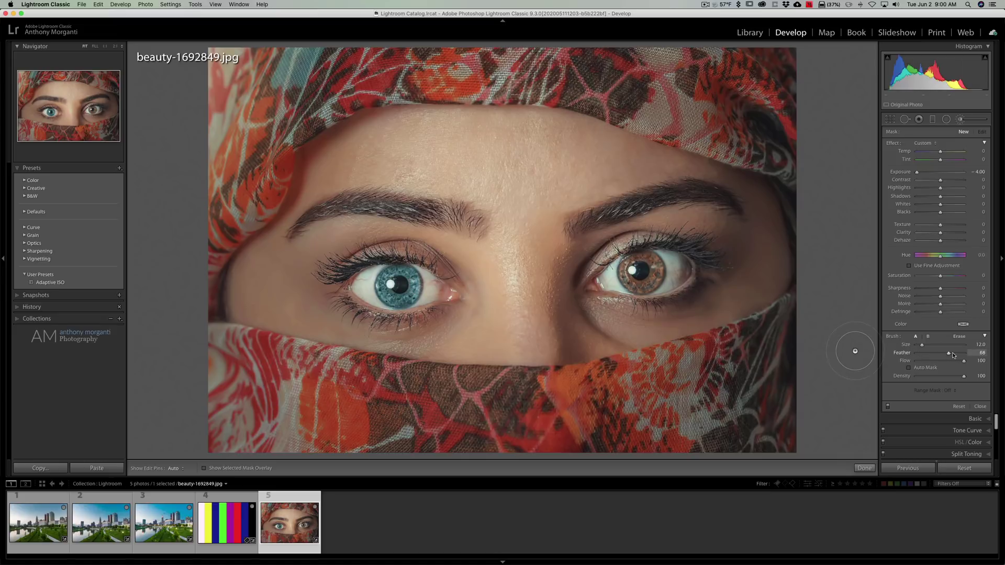
left_click_drag(916, 171, 929, 174)
double_click(930, 172)
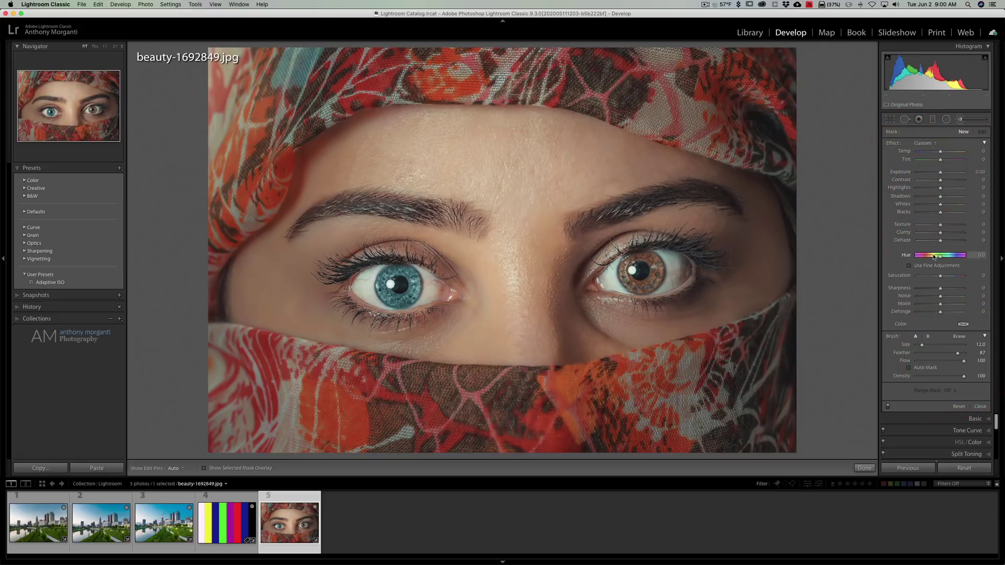
left_click_drag(934, 256, 921, 256)
left_click(919, 255)
key("bracketleft")
key("bracketleft")
key("bracketleft")
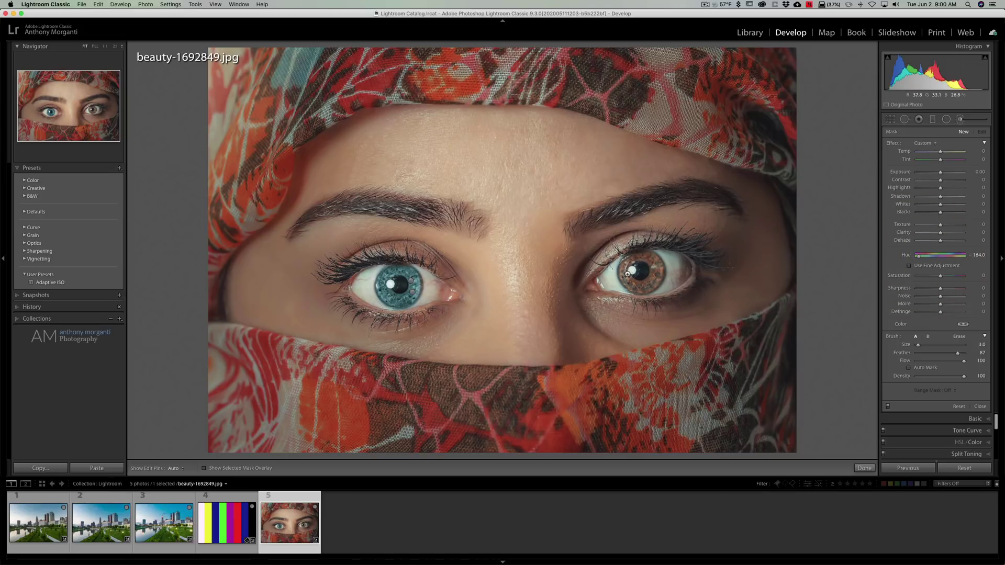
key("h")
- Paint the right iris and tune it to exposure 0.36 and hue -90.3
mouse_move(631, 282)
left_mouse_down()
mouse_move(655, 274)
mouse_move(638, 258)
mouse_move(623, 270)
mouse_move(638, 258)
mouse_move(648, 281)
mouse_move(630, 283)
mouse_move(631, 261)
mouse_move(651, 258)
mouse_move(642, 285)
mouse_move(623, 275)
mouse_move(632, 261)
left_mouse_up()
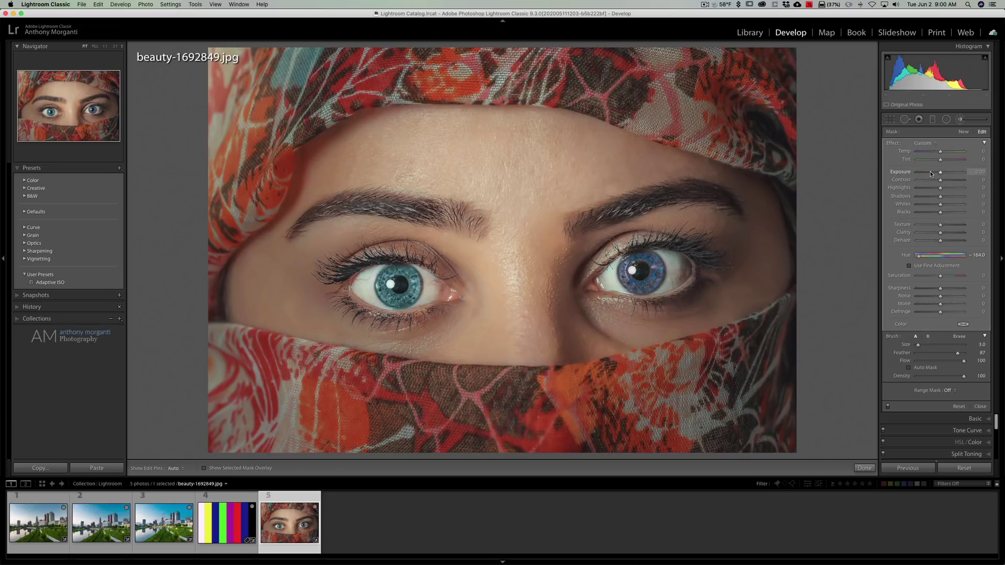
left_click_drag(939, 173, 941, 175)
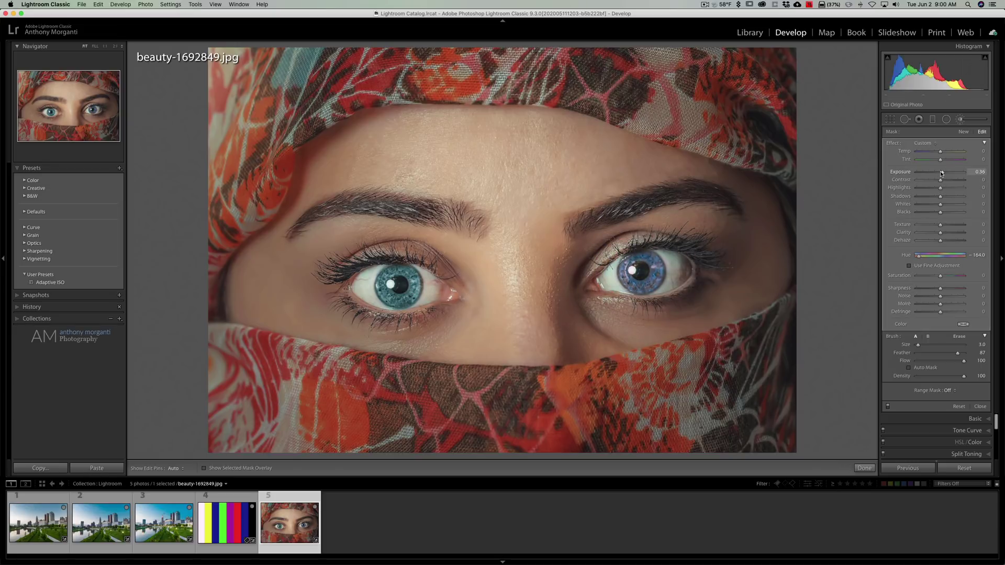
mouse_move(919, 256)
left_mouse_down()
mouse_move(938, 257)
mouse_move(928, 258)
left_mouse_up()
left_click(928, 258)
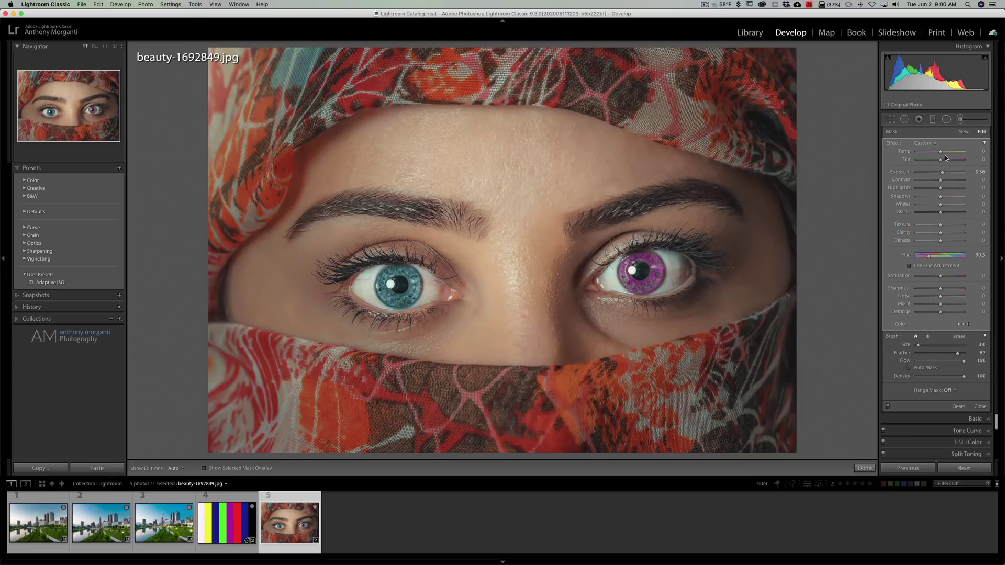